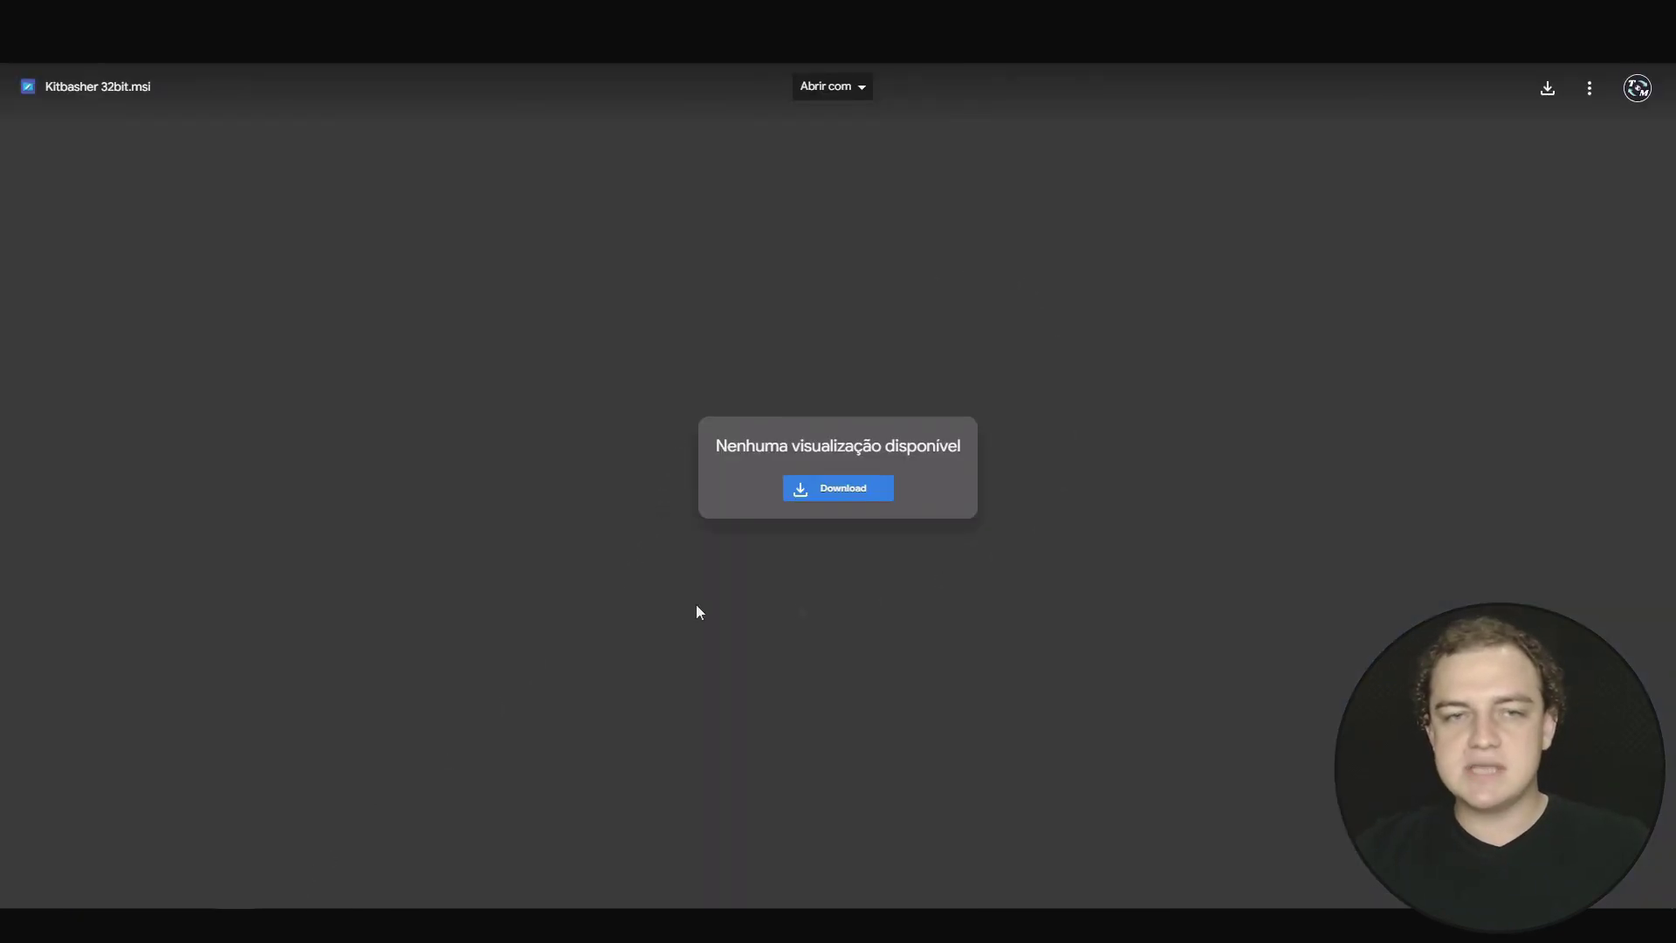
Step: Compare the Google Drive previews of the Kitbasher.msi and Kitbasher 32bit.msi installers
{"action": "key", "text": "Right"}
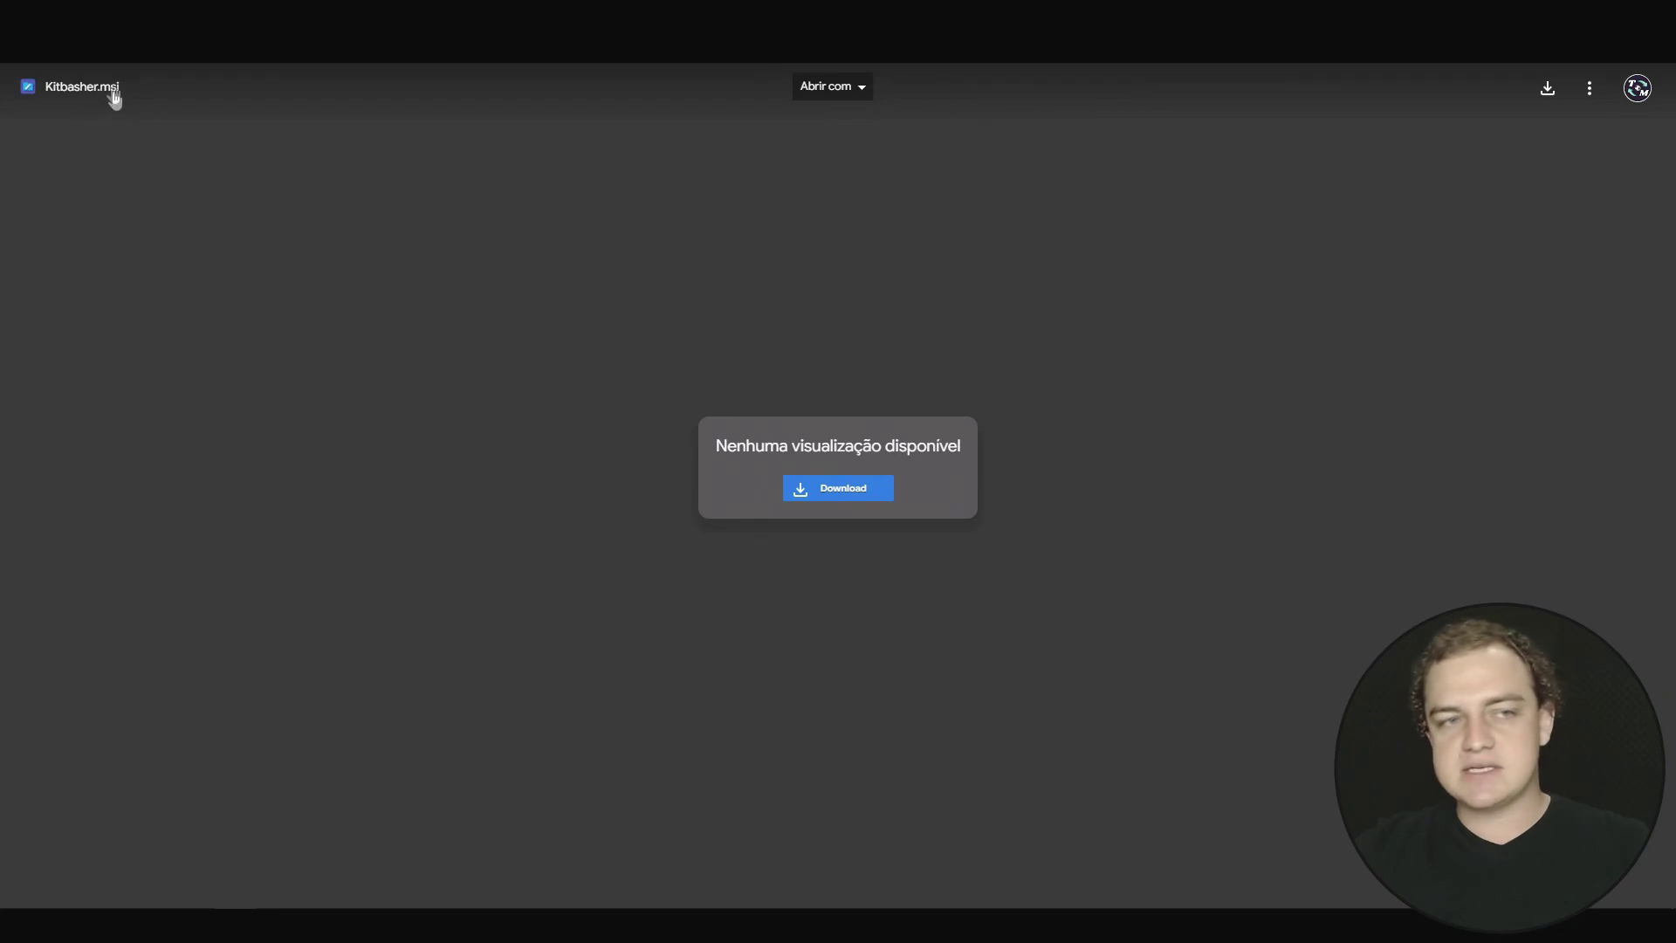
{"action": "key", "text": "Left"}
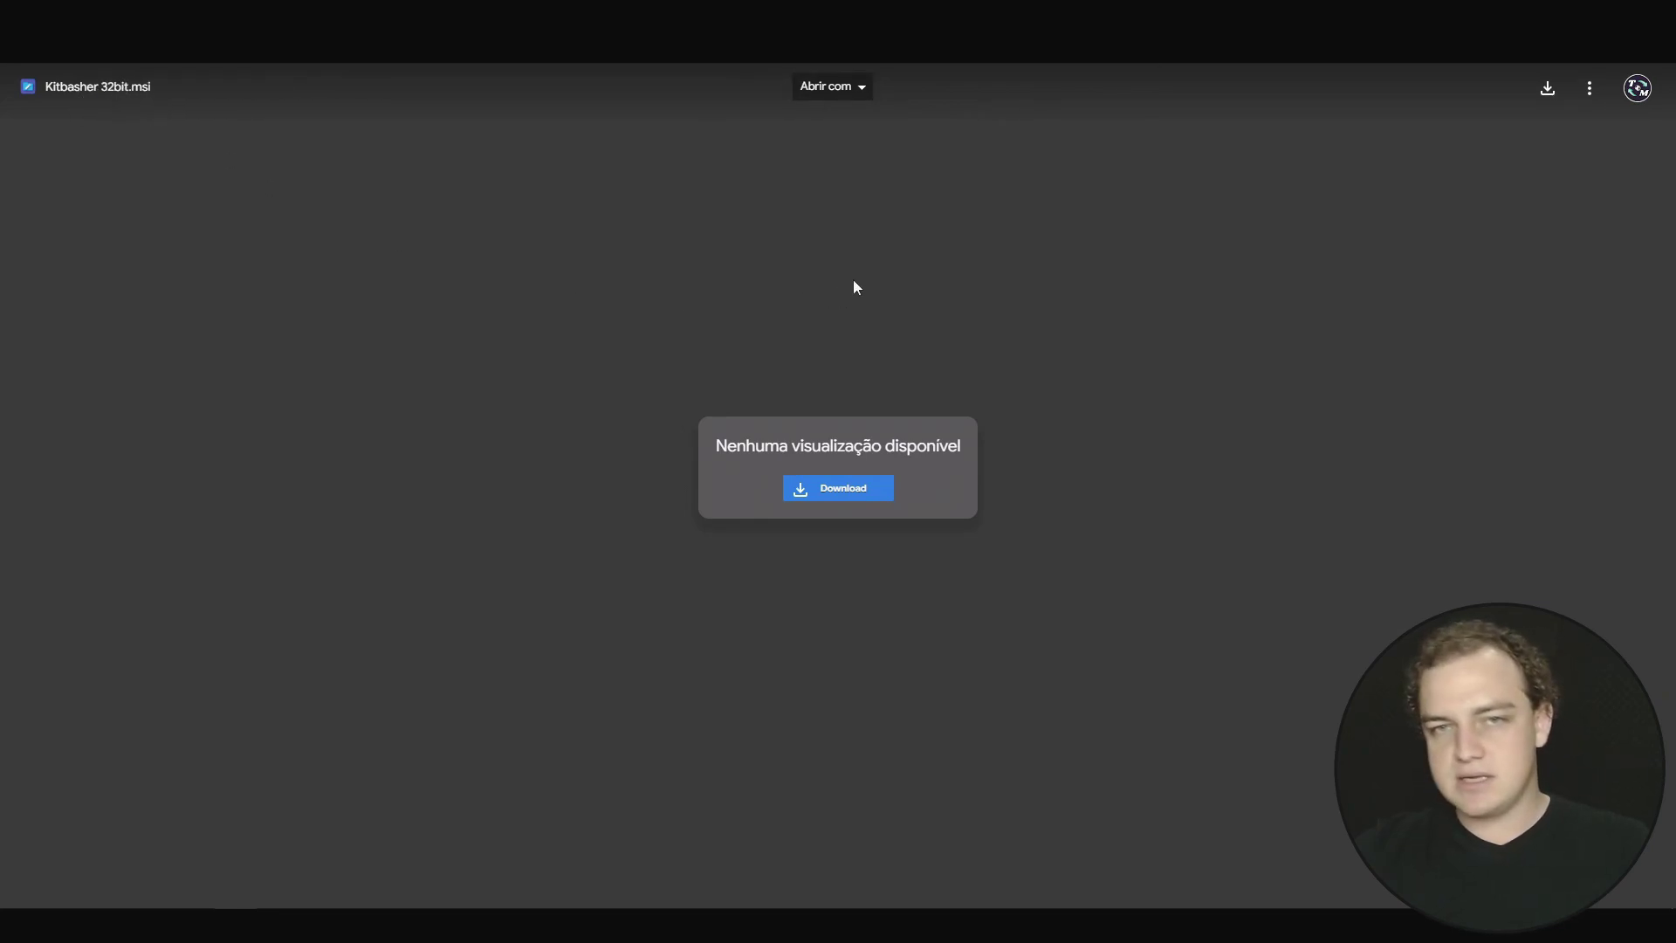
{"action": "key", "text": "Right"}
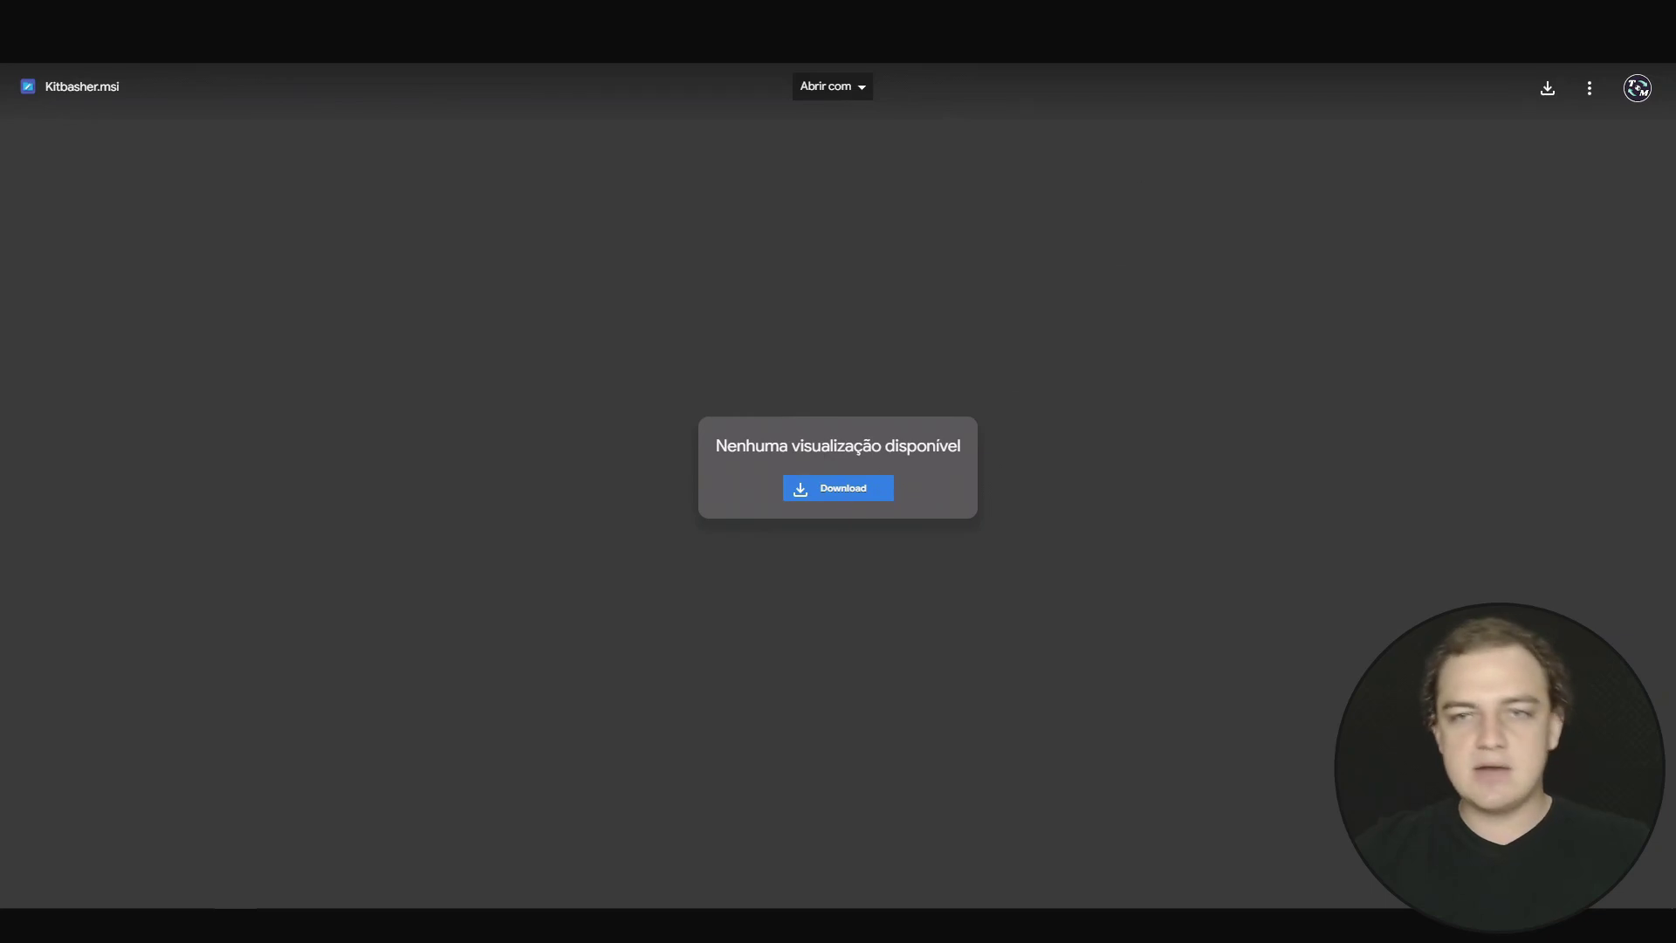
{"action": "key", "text": "Left"}
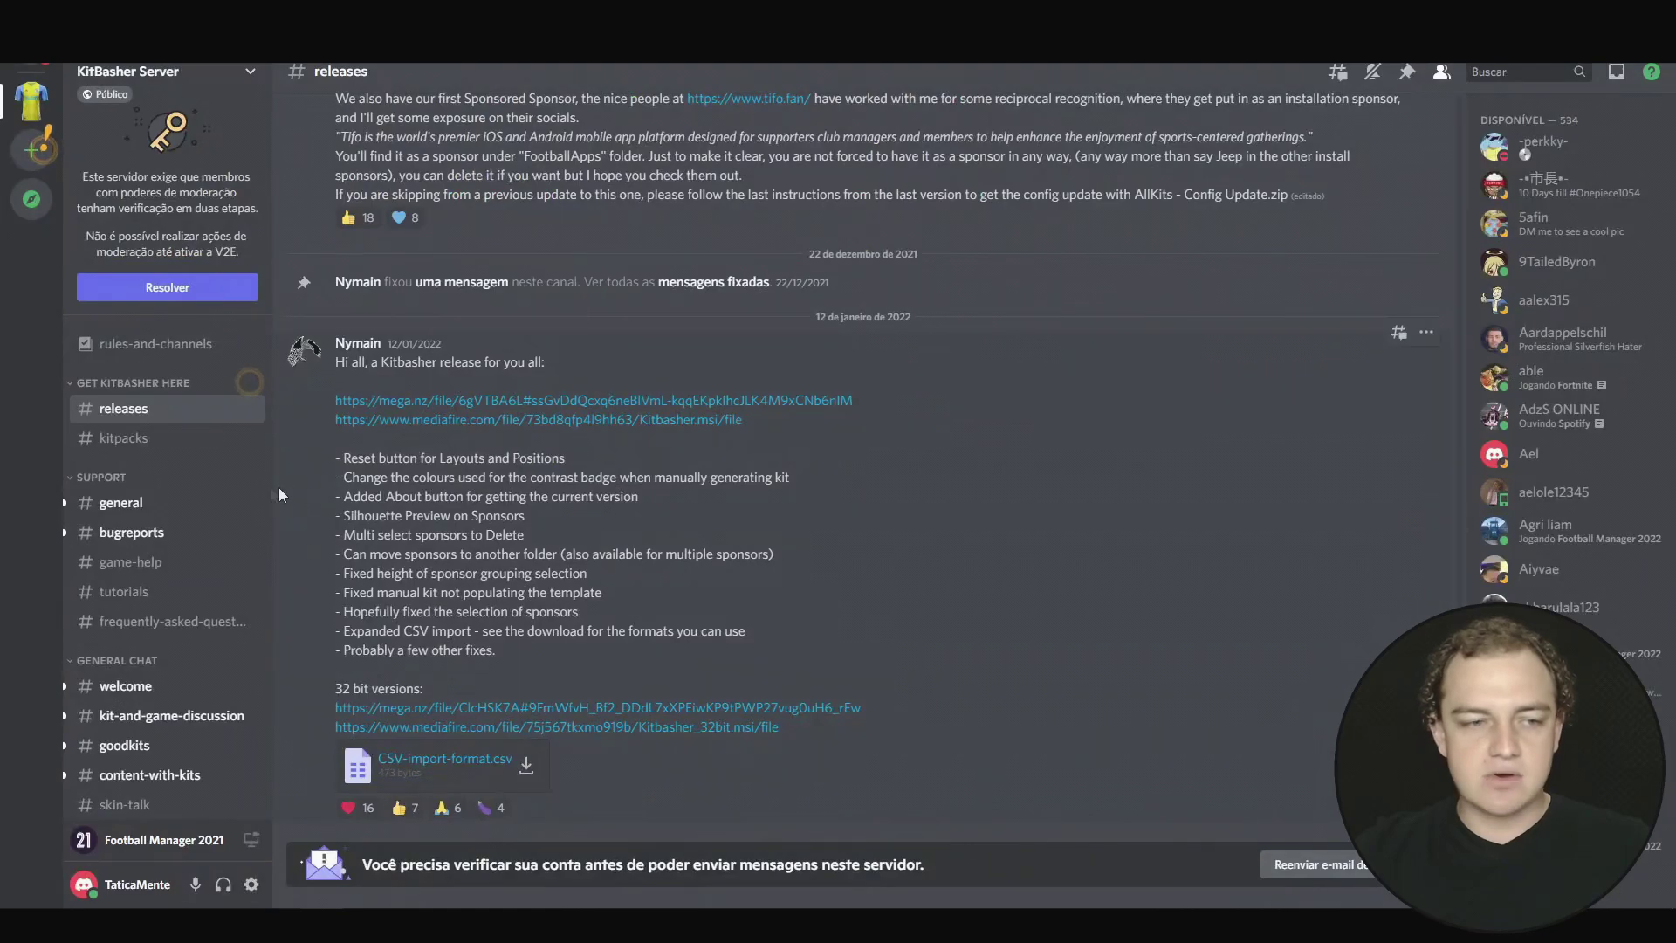
Step: Look through the kitpacks channel of the KitBasher Server on Discord, then view the AllKits.zip preview in Google Drive
{"action": "left_click", "coordinate": [129, 440]}
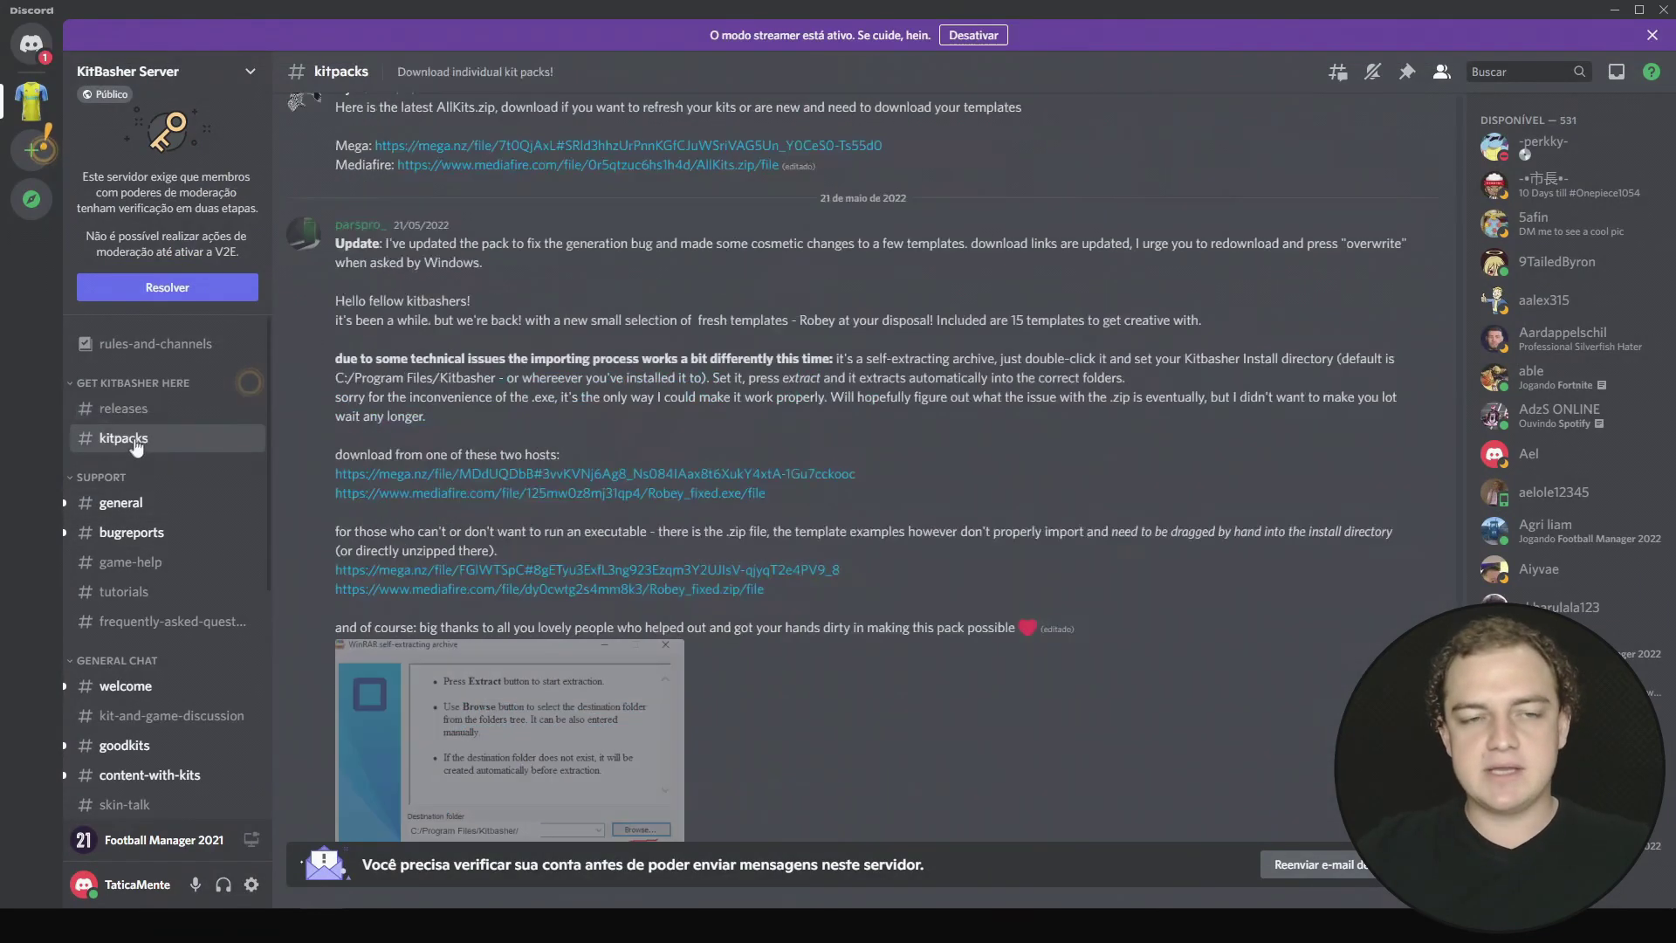
{"action": "scroll", "coordinate": [758, 502], "scroll_direction": "up", "scroll_amount": 15}
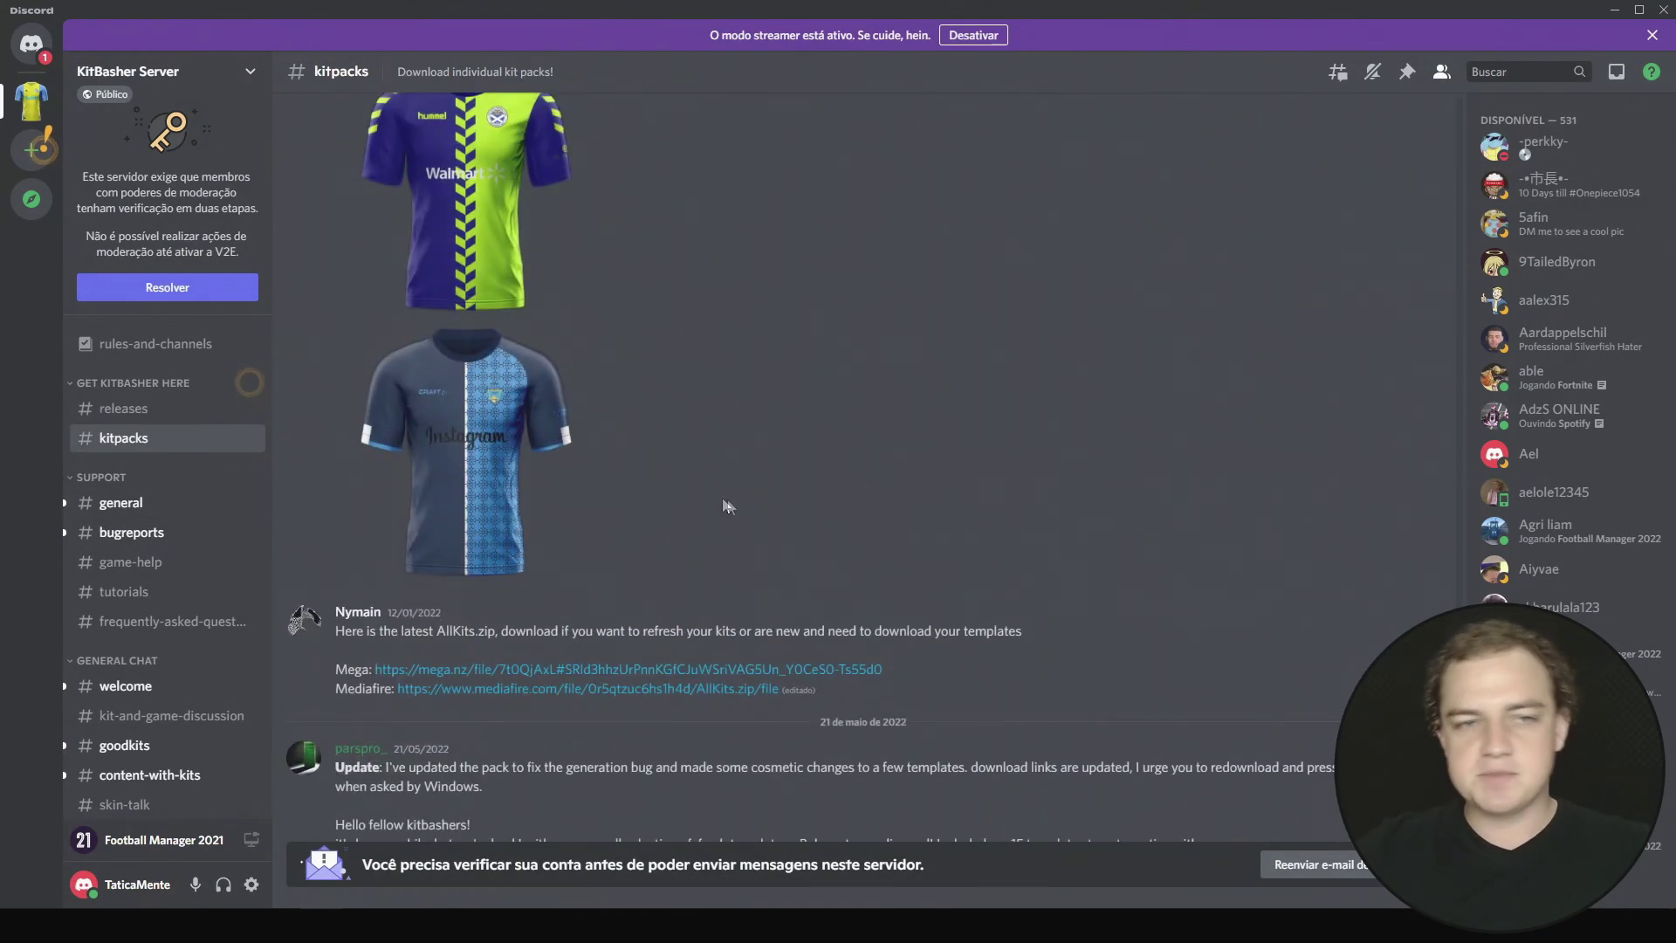
{"action": "scroll", "coordinate": [718, 505], "scroll_direction": "down", "scroll_amount": 15}
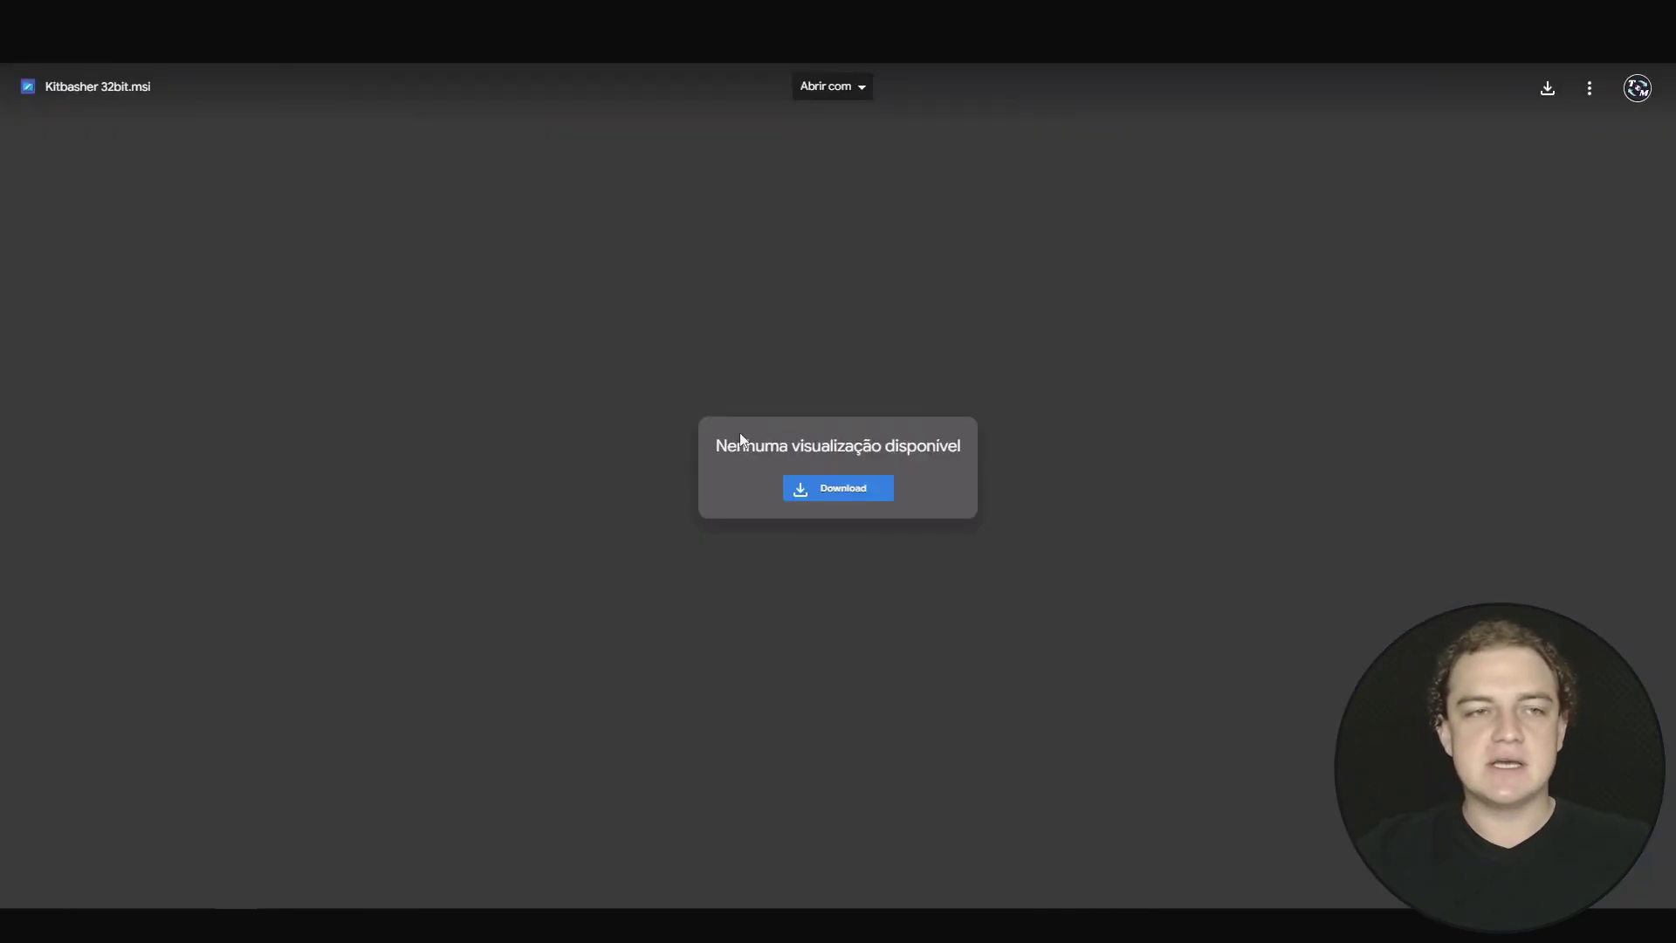
{"action": "key", "text": "Left"}
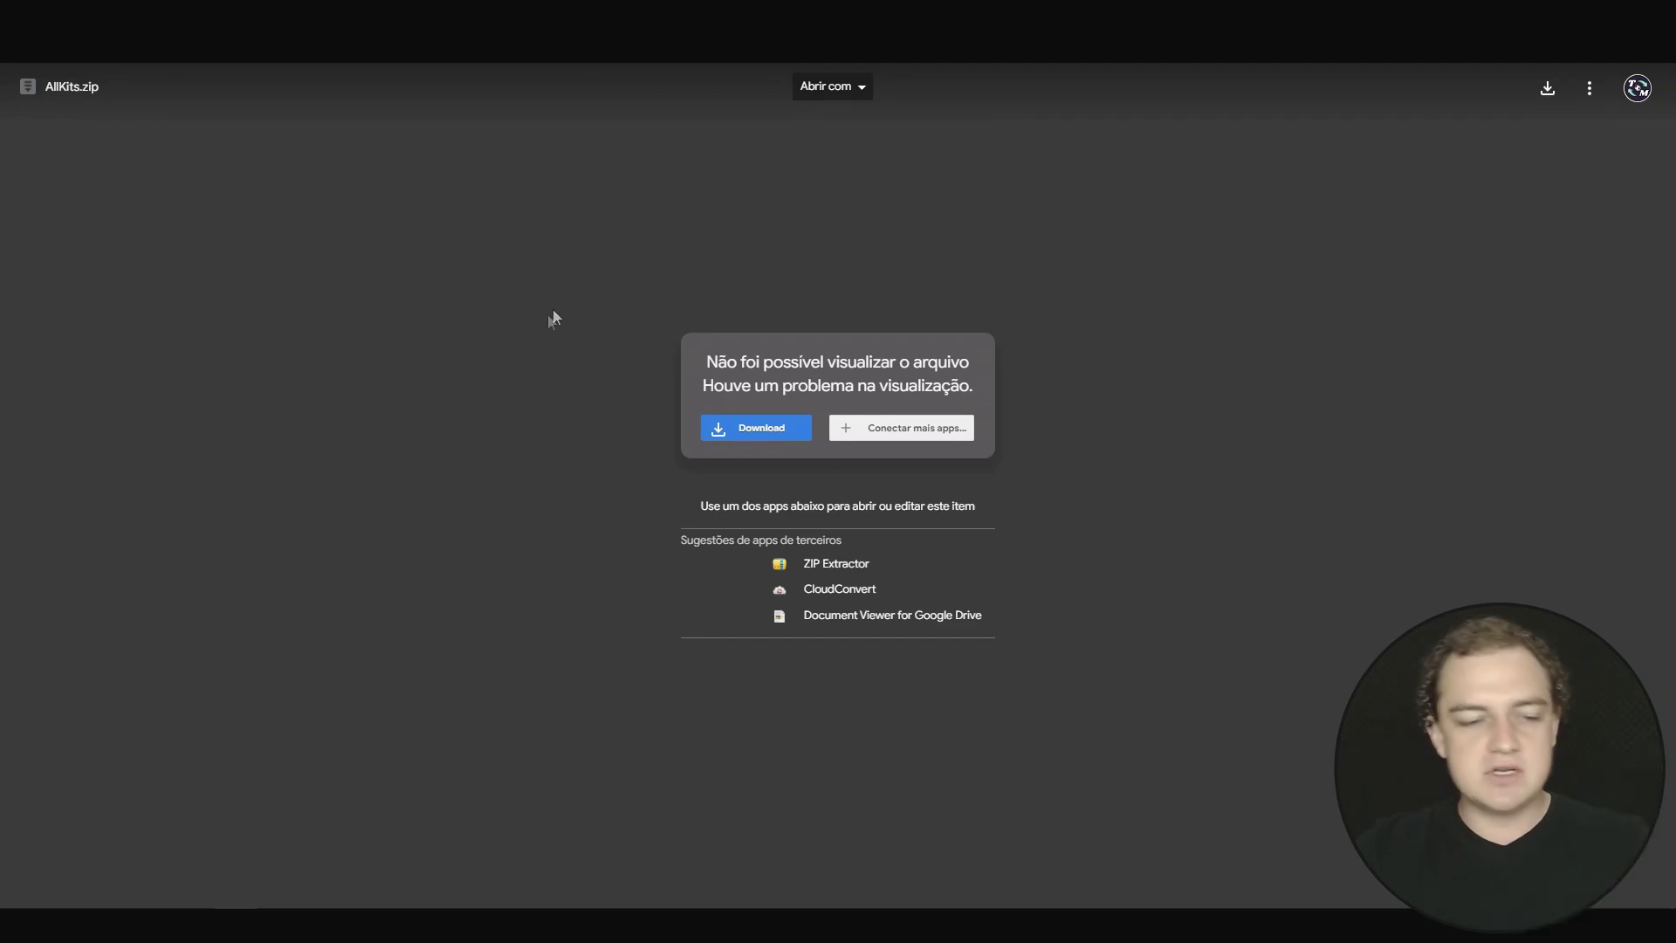
Step: Start the Kitbasher installer from the desktop folder and allow it to run despite the Windows SmartScreen block
{"action": "left_click_drag", "start_coordinate": [529, 500], "coordinate": [773, 357]}
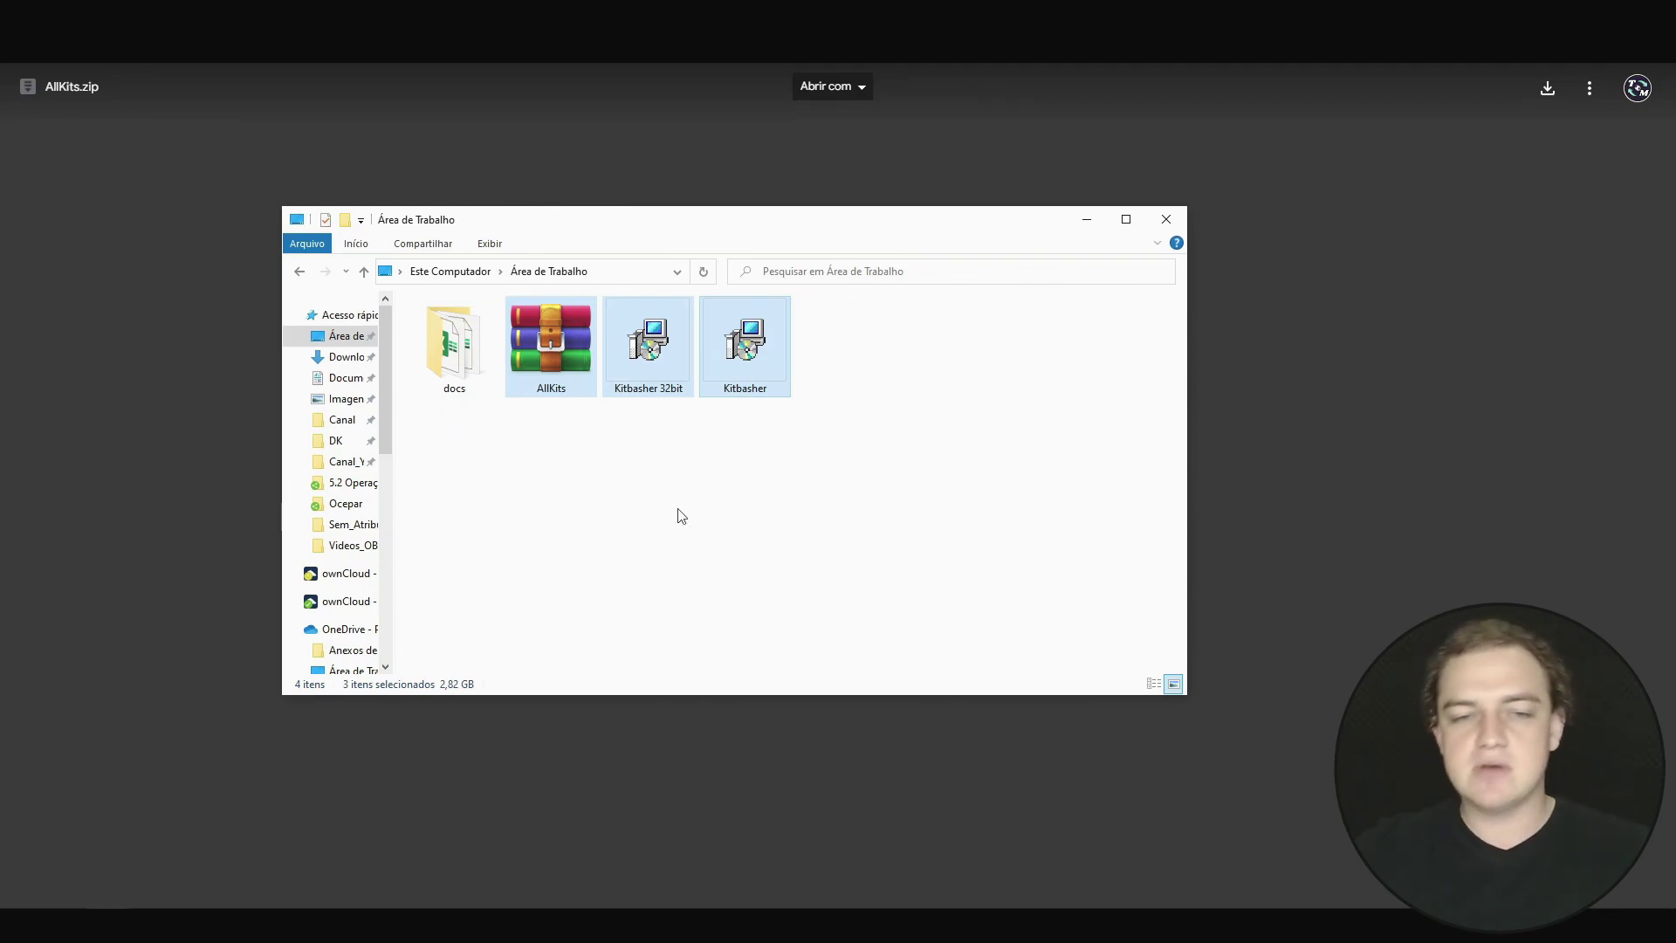
{"action": "left_click", "coordinate": [716, 460]}
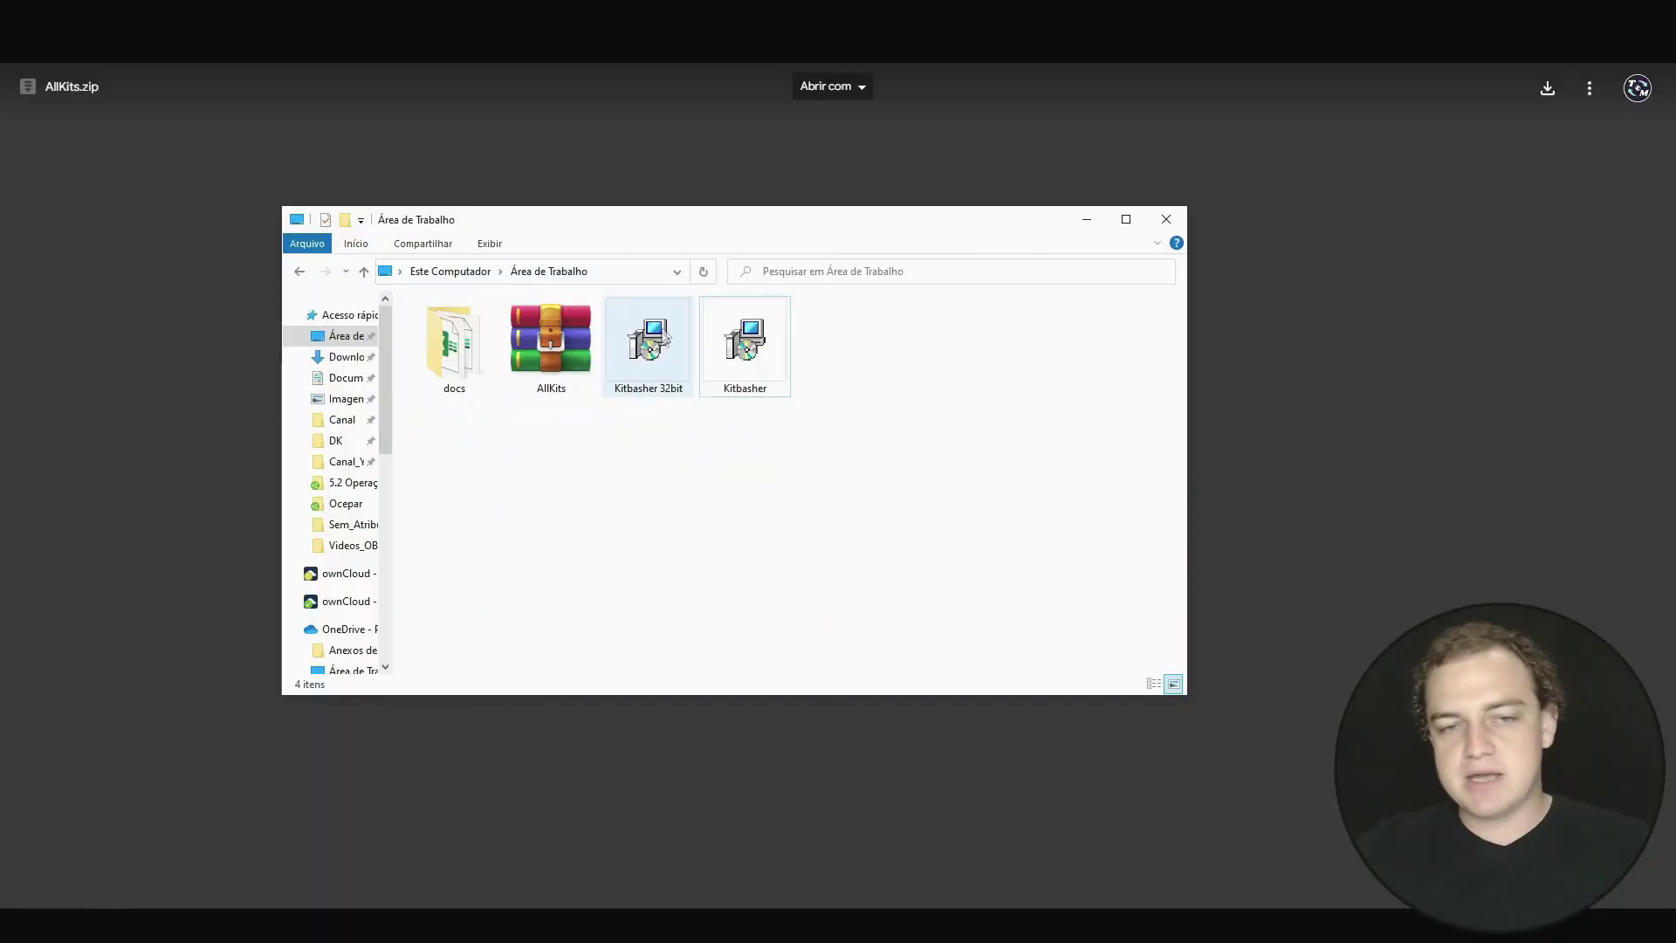
{"action": "left_click", "coordinate": [745, 345]}
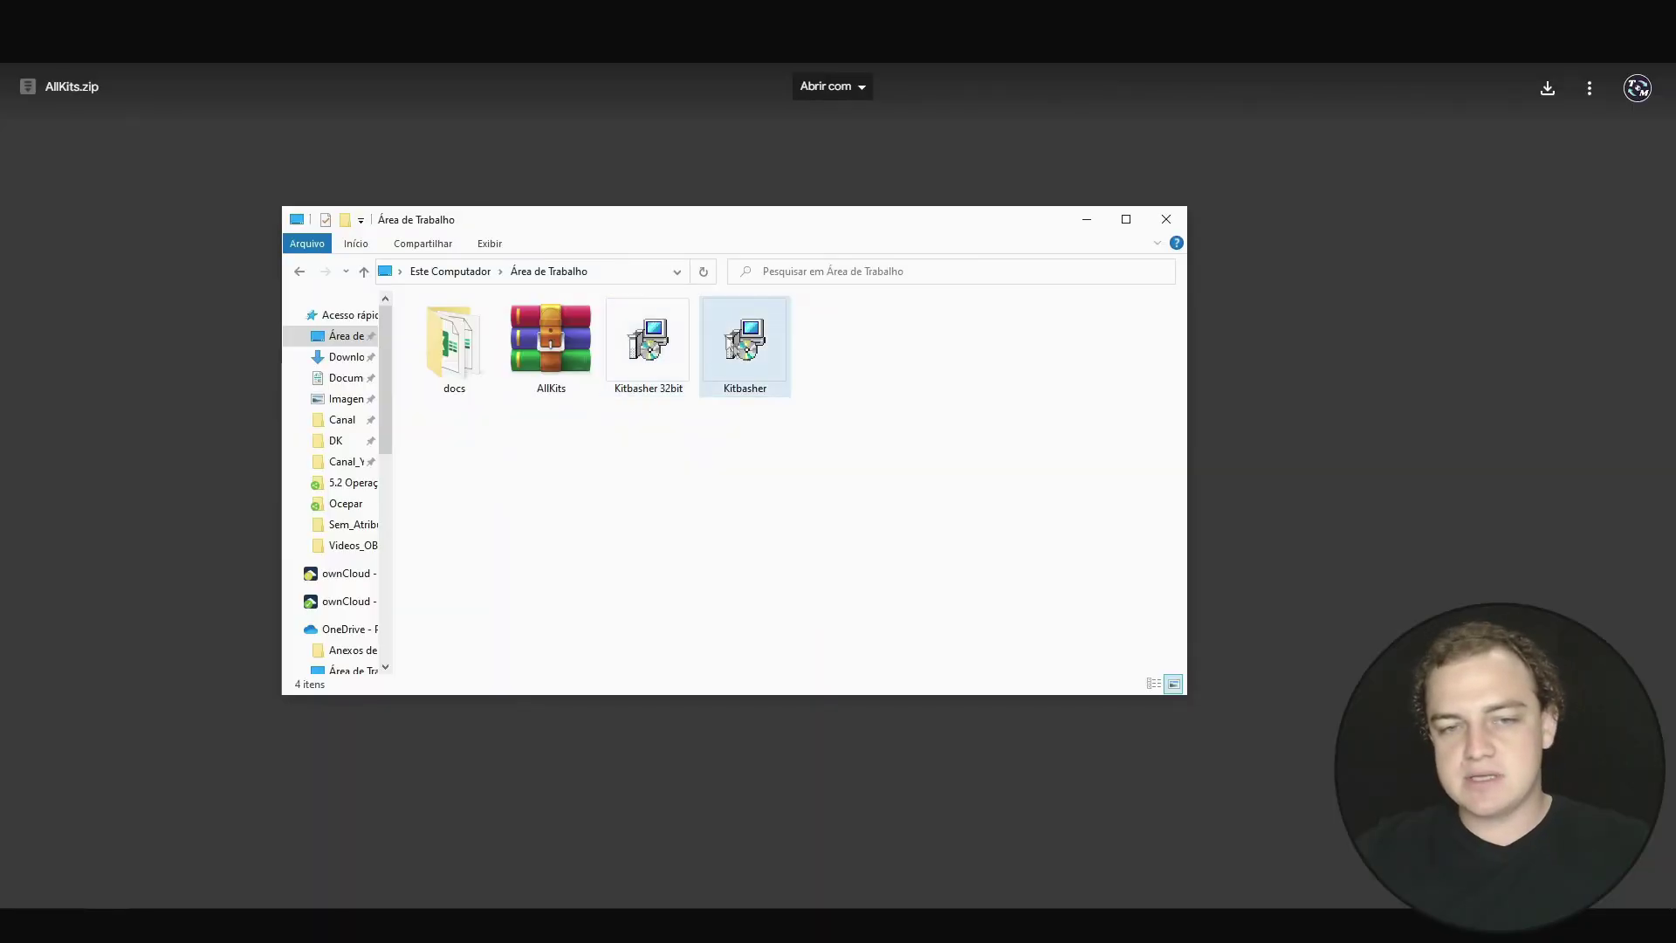
{"action": "double_click", "coordinate": [761, 345]}
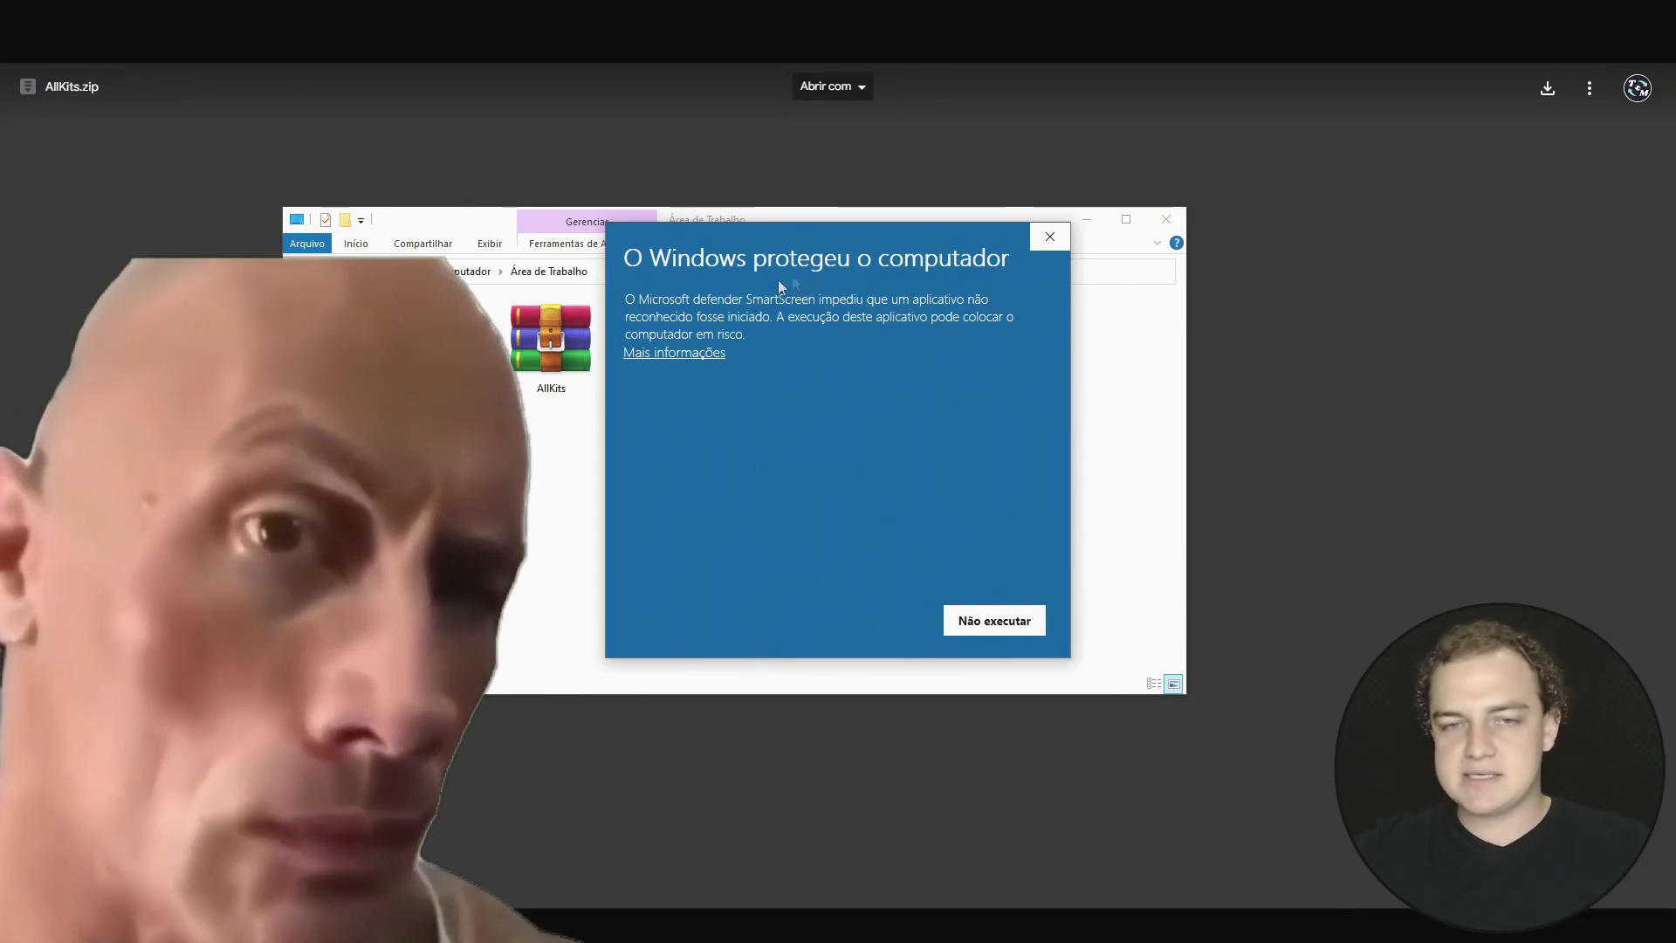
{"action": "left_click", "coordinate": [680, 354]}
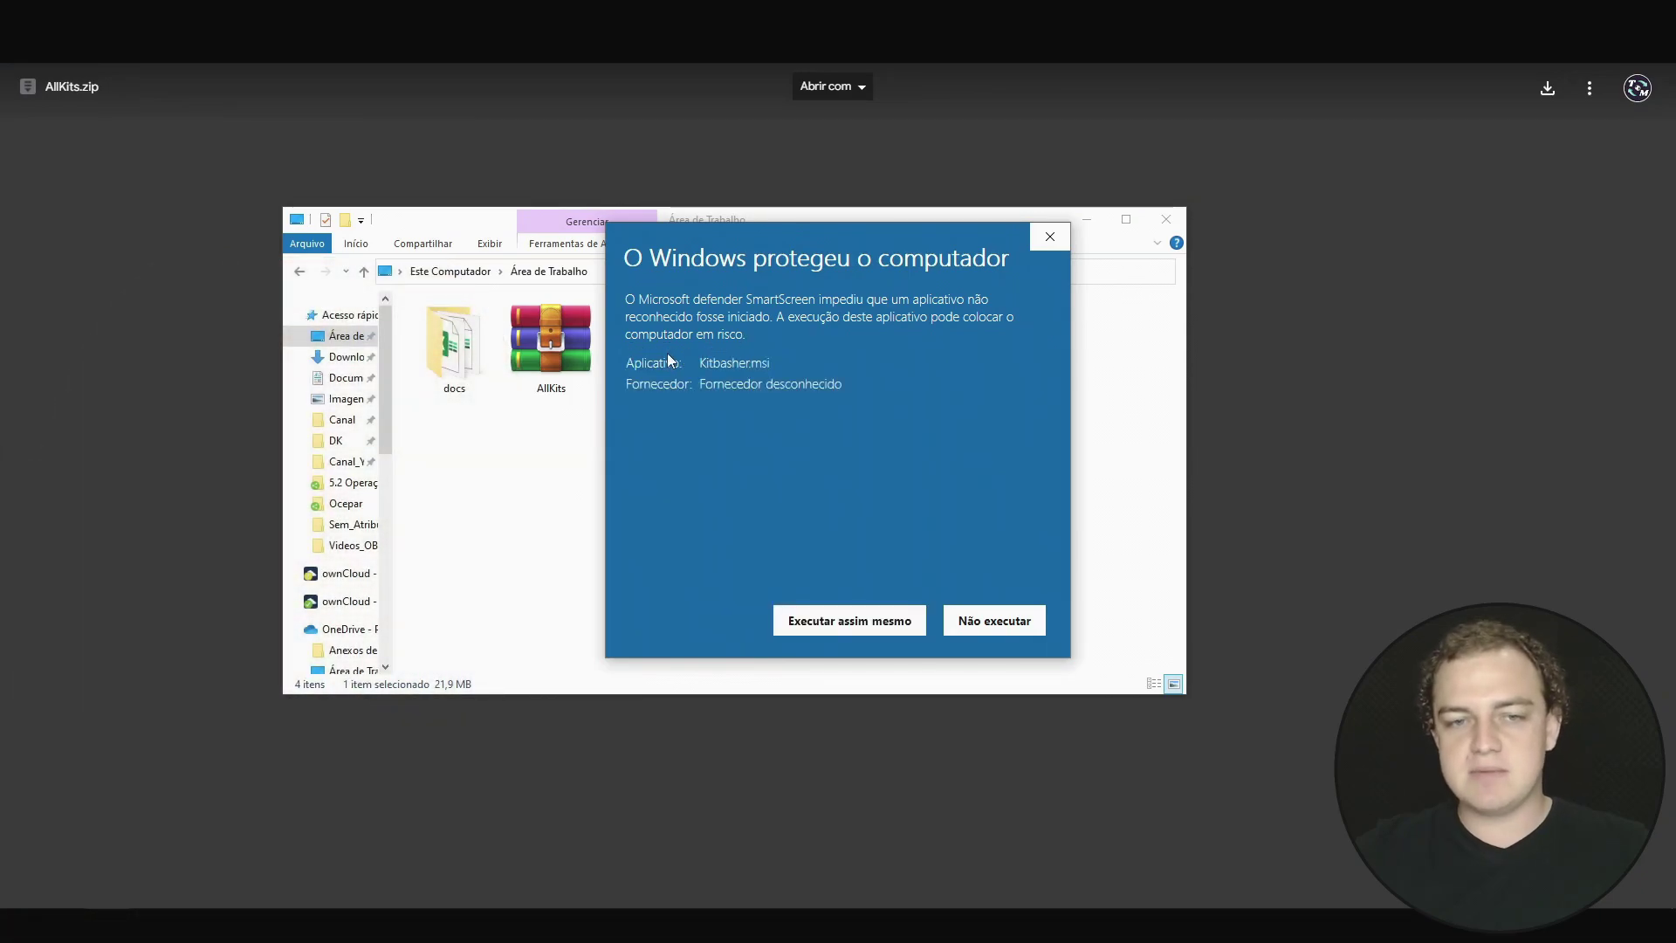
{"action": "left_click", "coordinate": [884, 625]}
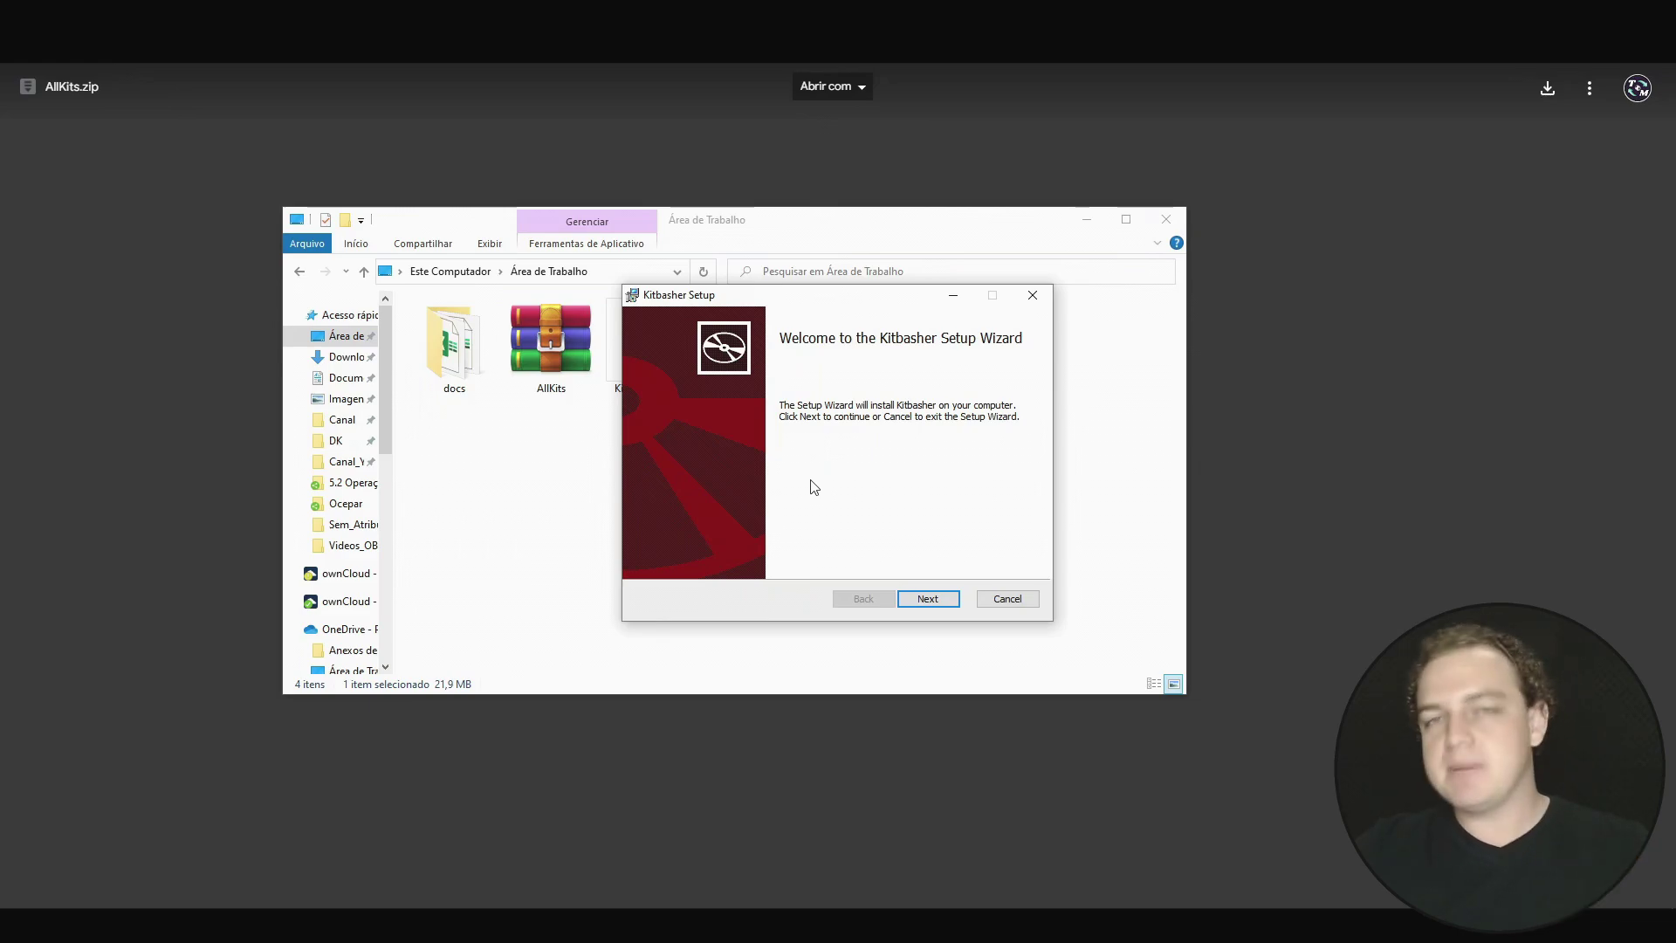
Step: Install Kitbasher in C:\Program Files (x86)\Kitbasher\ with desktop and start menu shortcuts, finish setup with launch enabled, and dismiss the startup error
{"action": "left_click", "coordinate": [932, 602]}
{"action": "left_click", "coordinate": [841, 556]}
{"action": "left_click", "coordinate": [928, 599]}
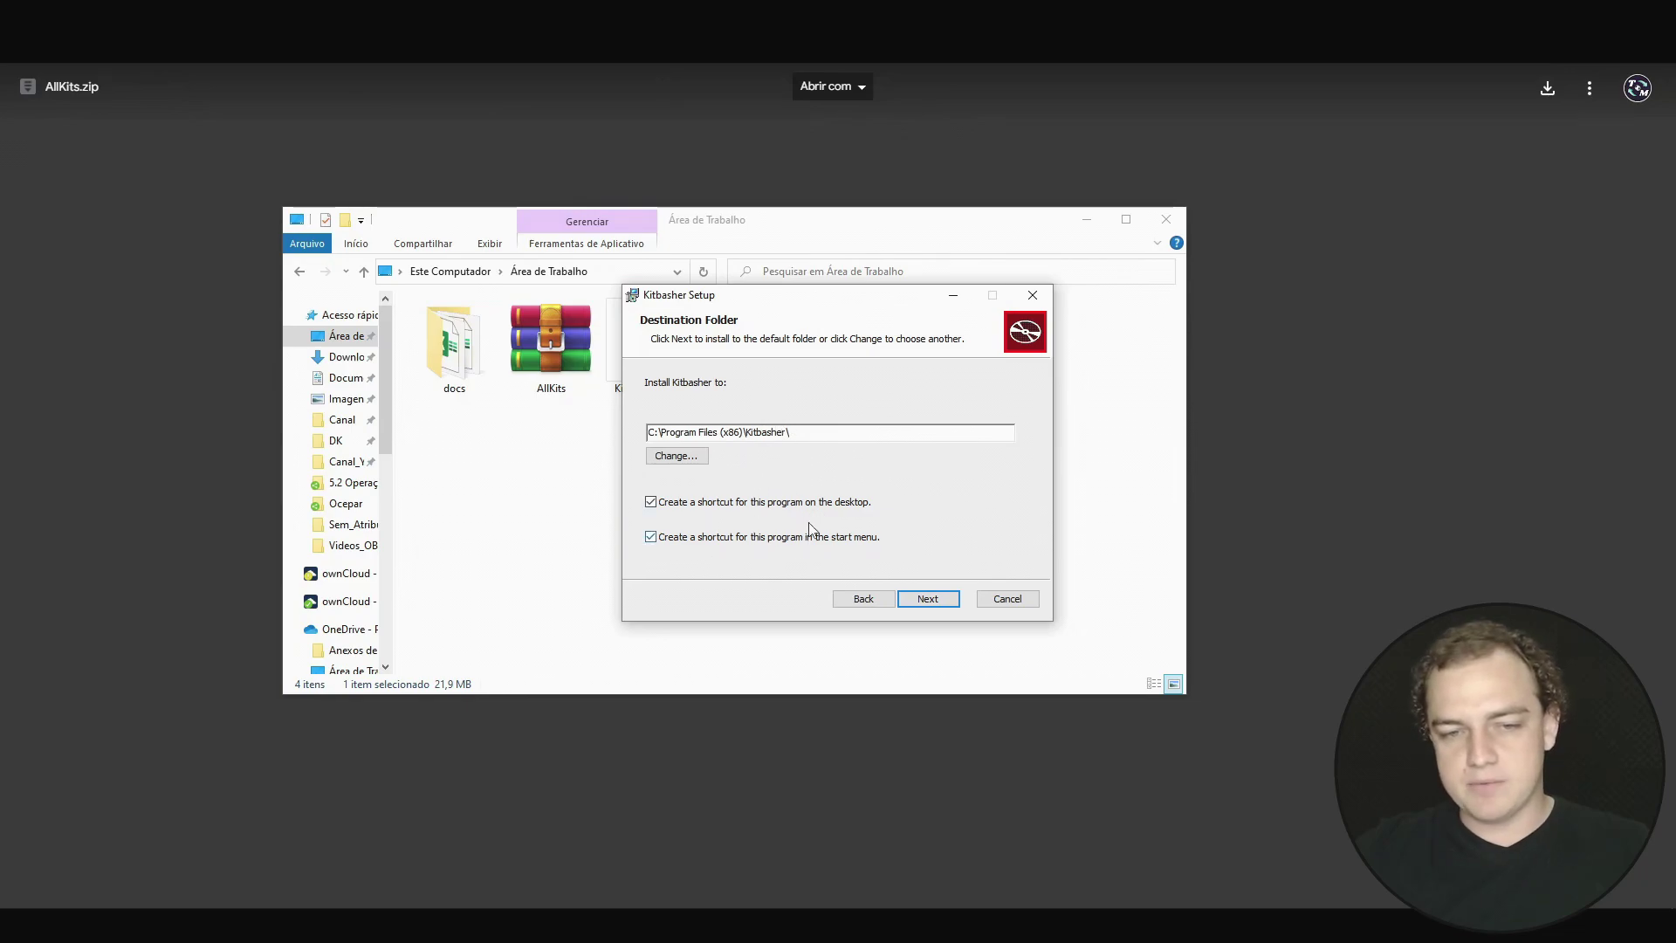
{"action": "left_click", "coordinate": [951, 608]}
{"action": "left_click", "coordinate": [949, 601]}
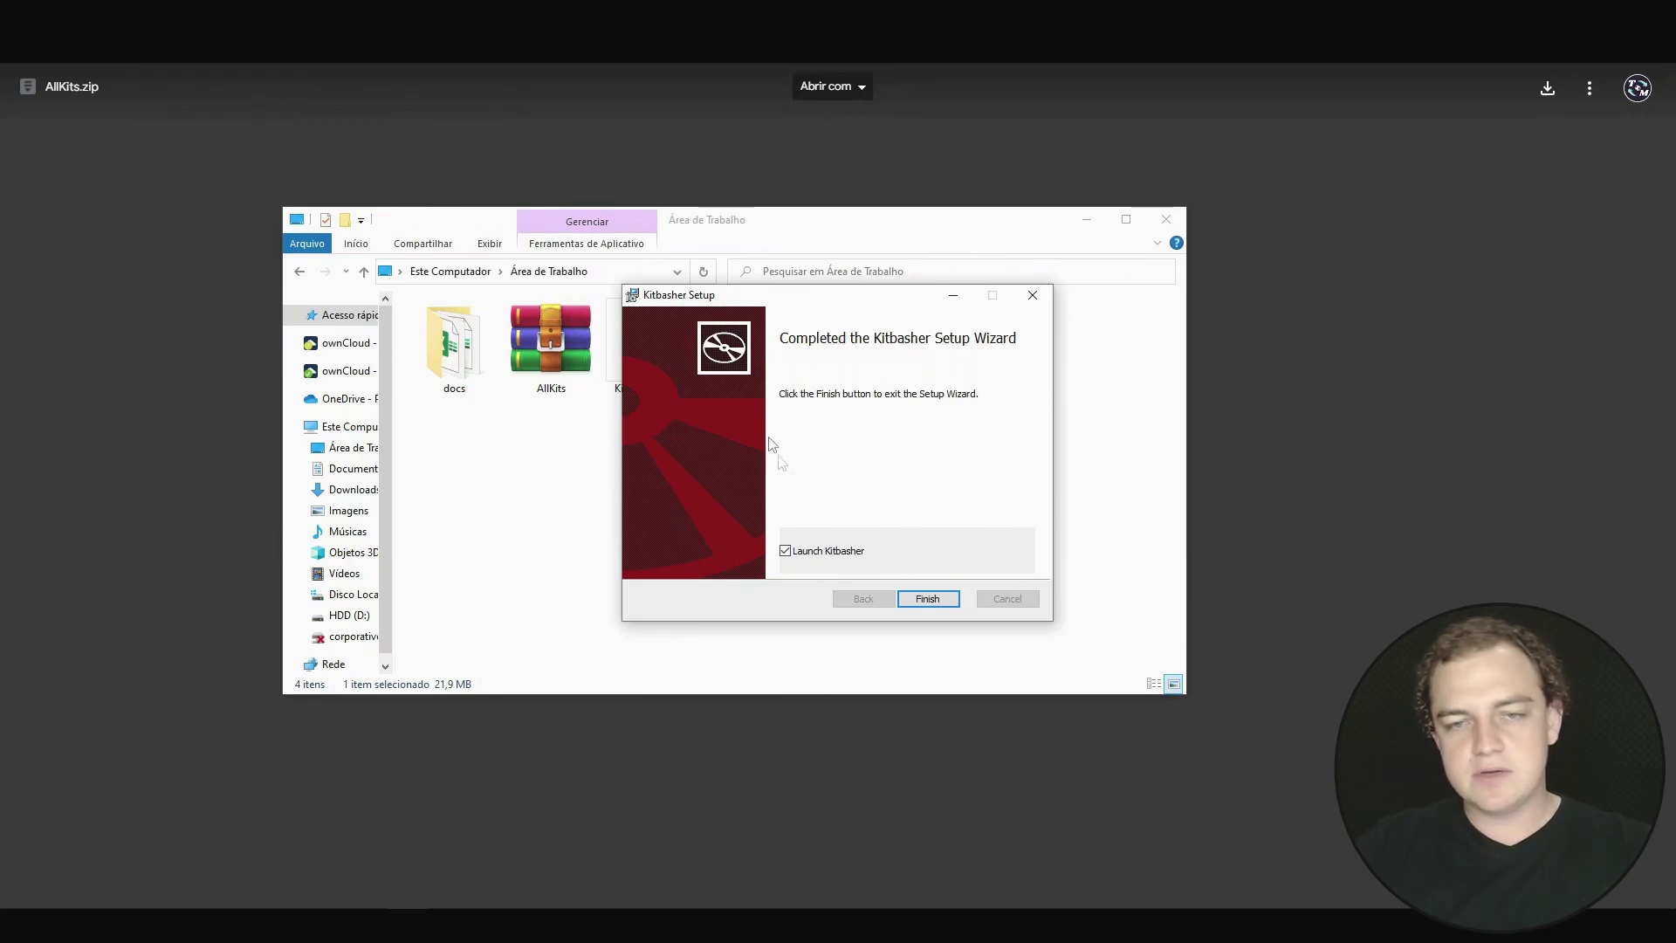
{"action": "left_click", "coordinate": [943, 606]}
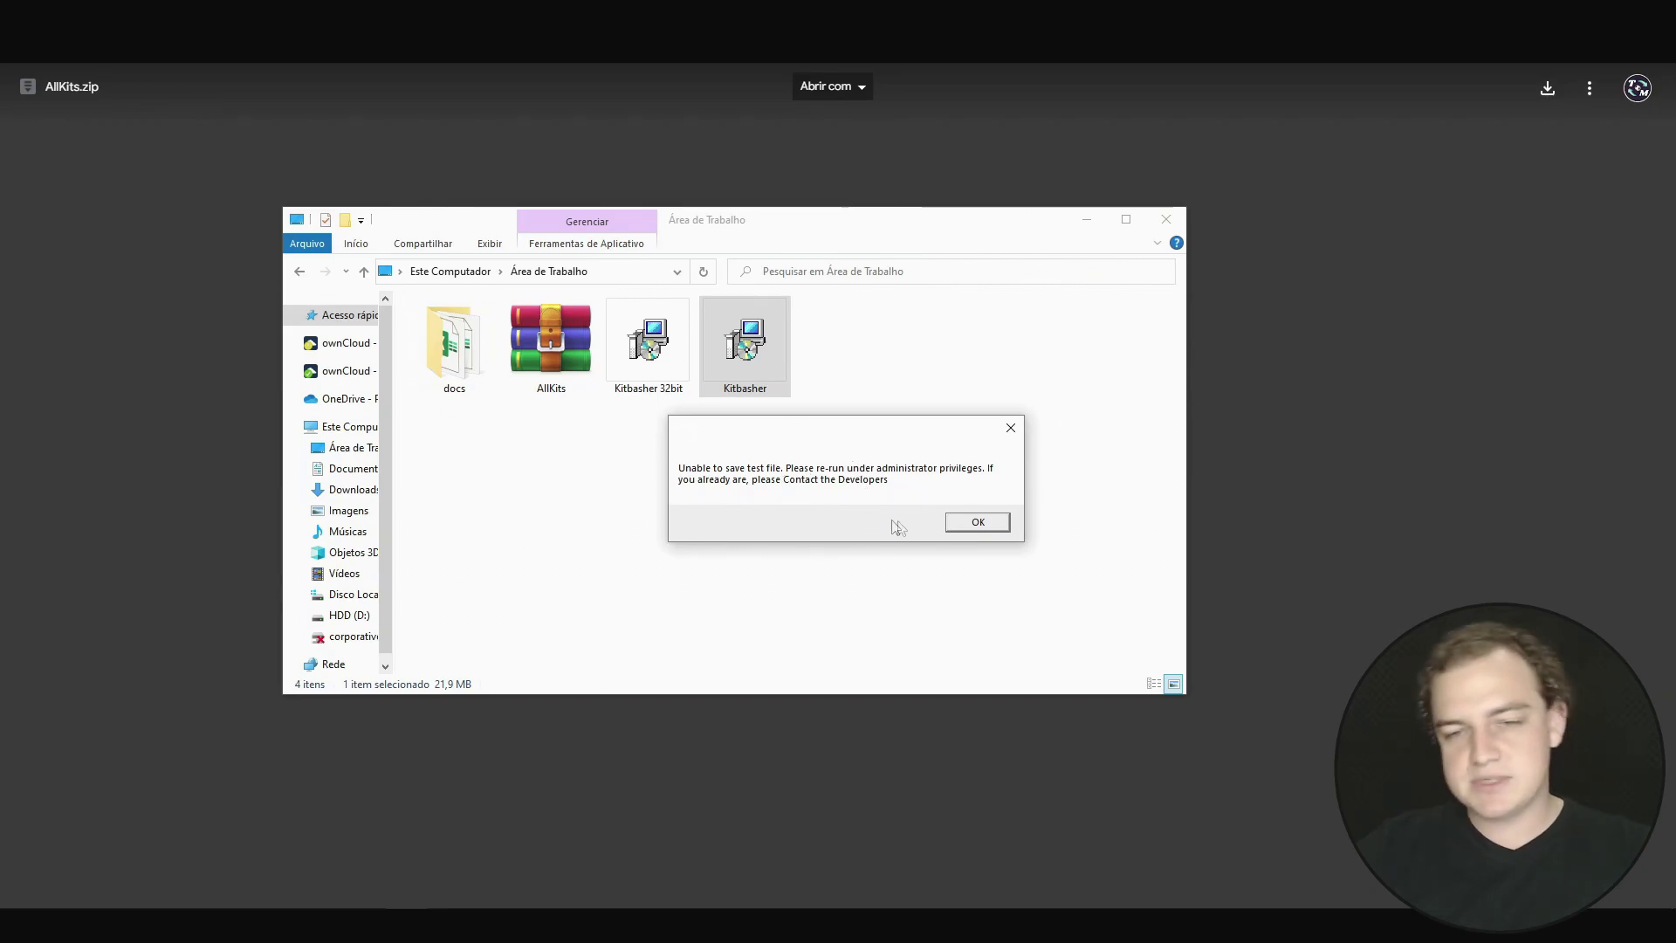
{"action": "left_click", "coordinate": [977, 522]}
Step: Find the installed Kitbasher application by searching Windows for "kit" and run it as administrator
{"action": "key", "text": "super"}
{"action": "type", "text": "kit"}
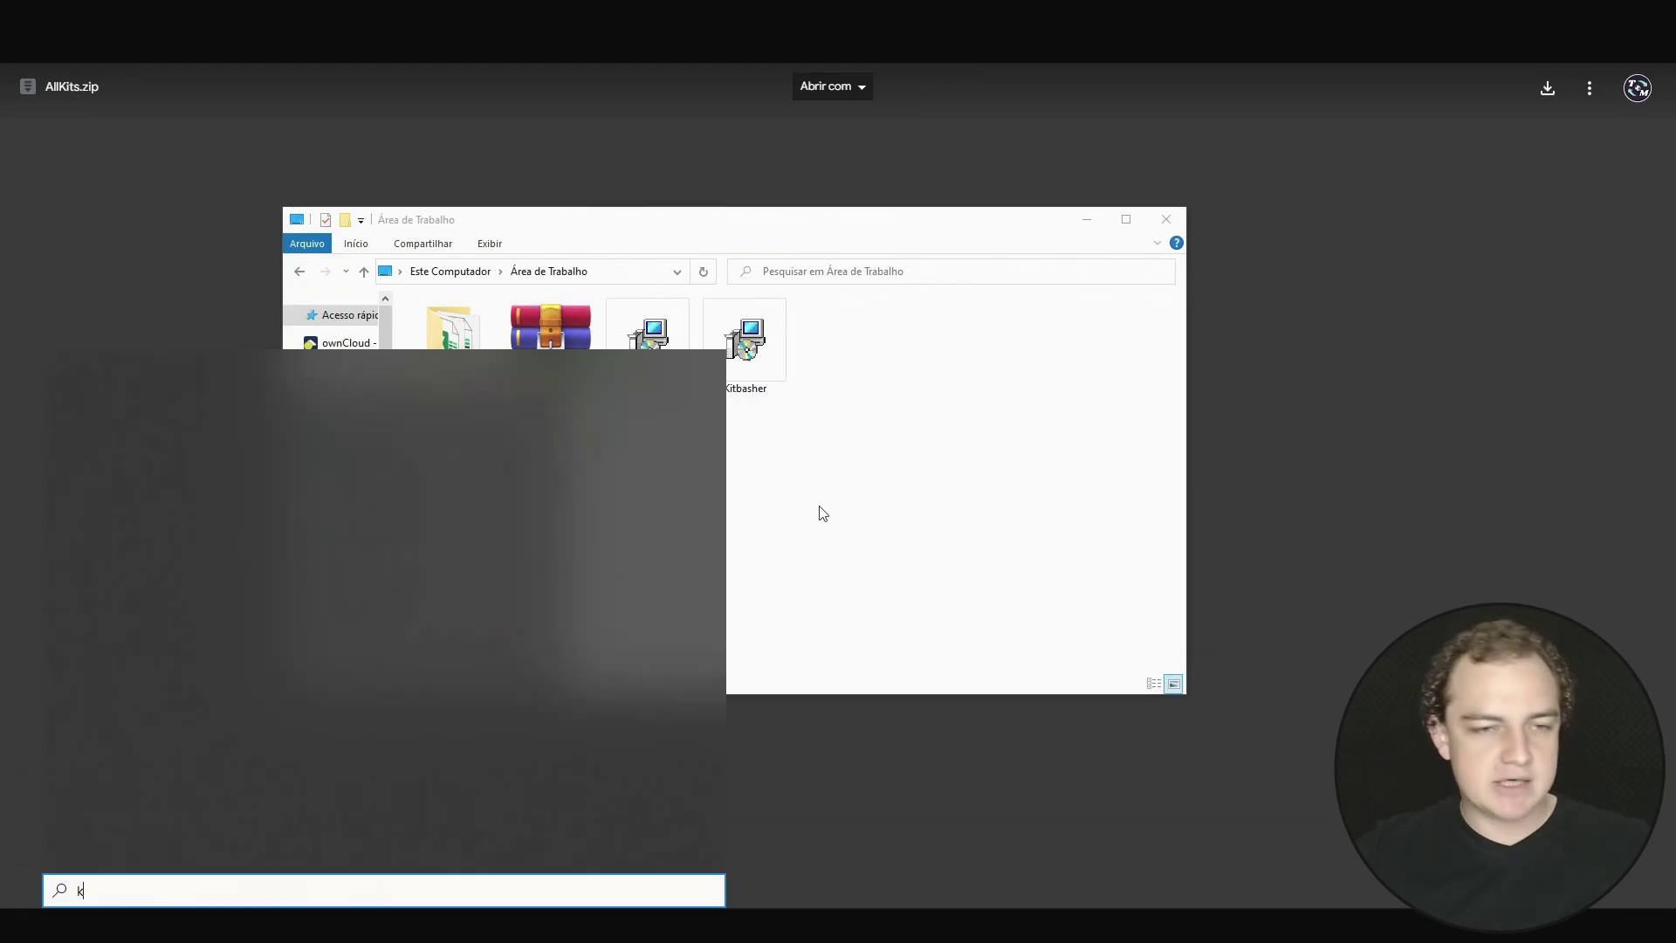
{"action": "right_click", "coordinate": [129, 455]}
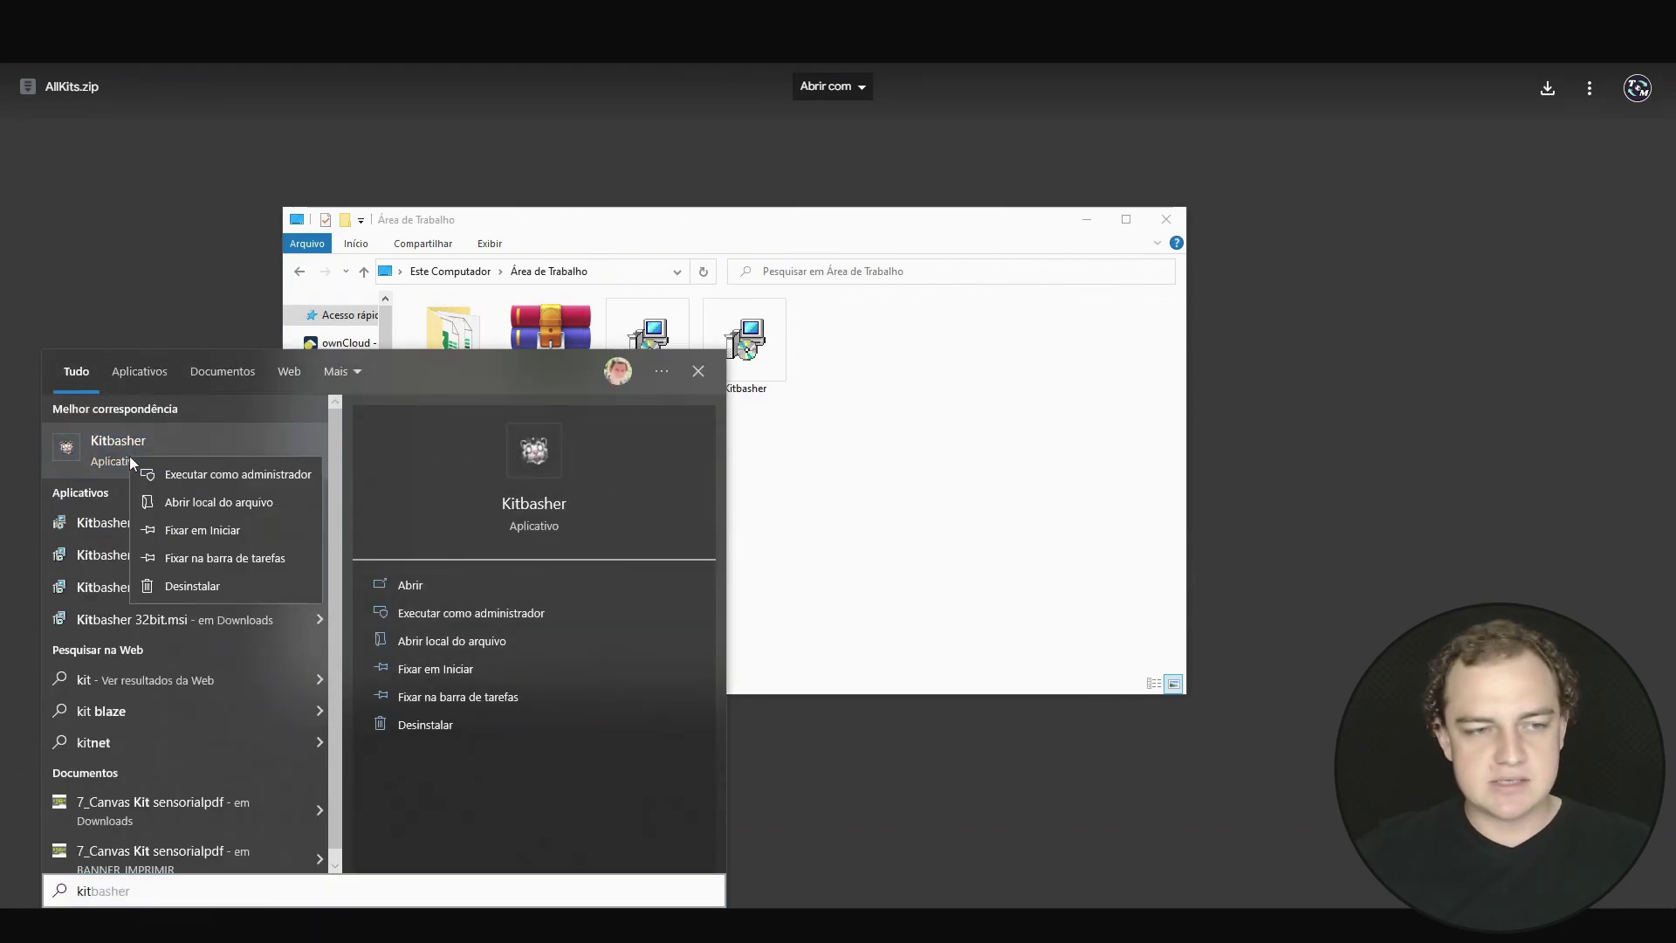
{"action": "left_click", "coordinate": [246, 475]}
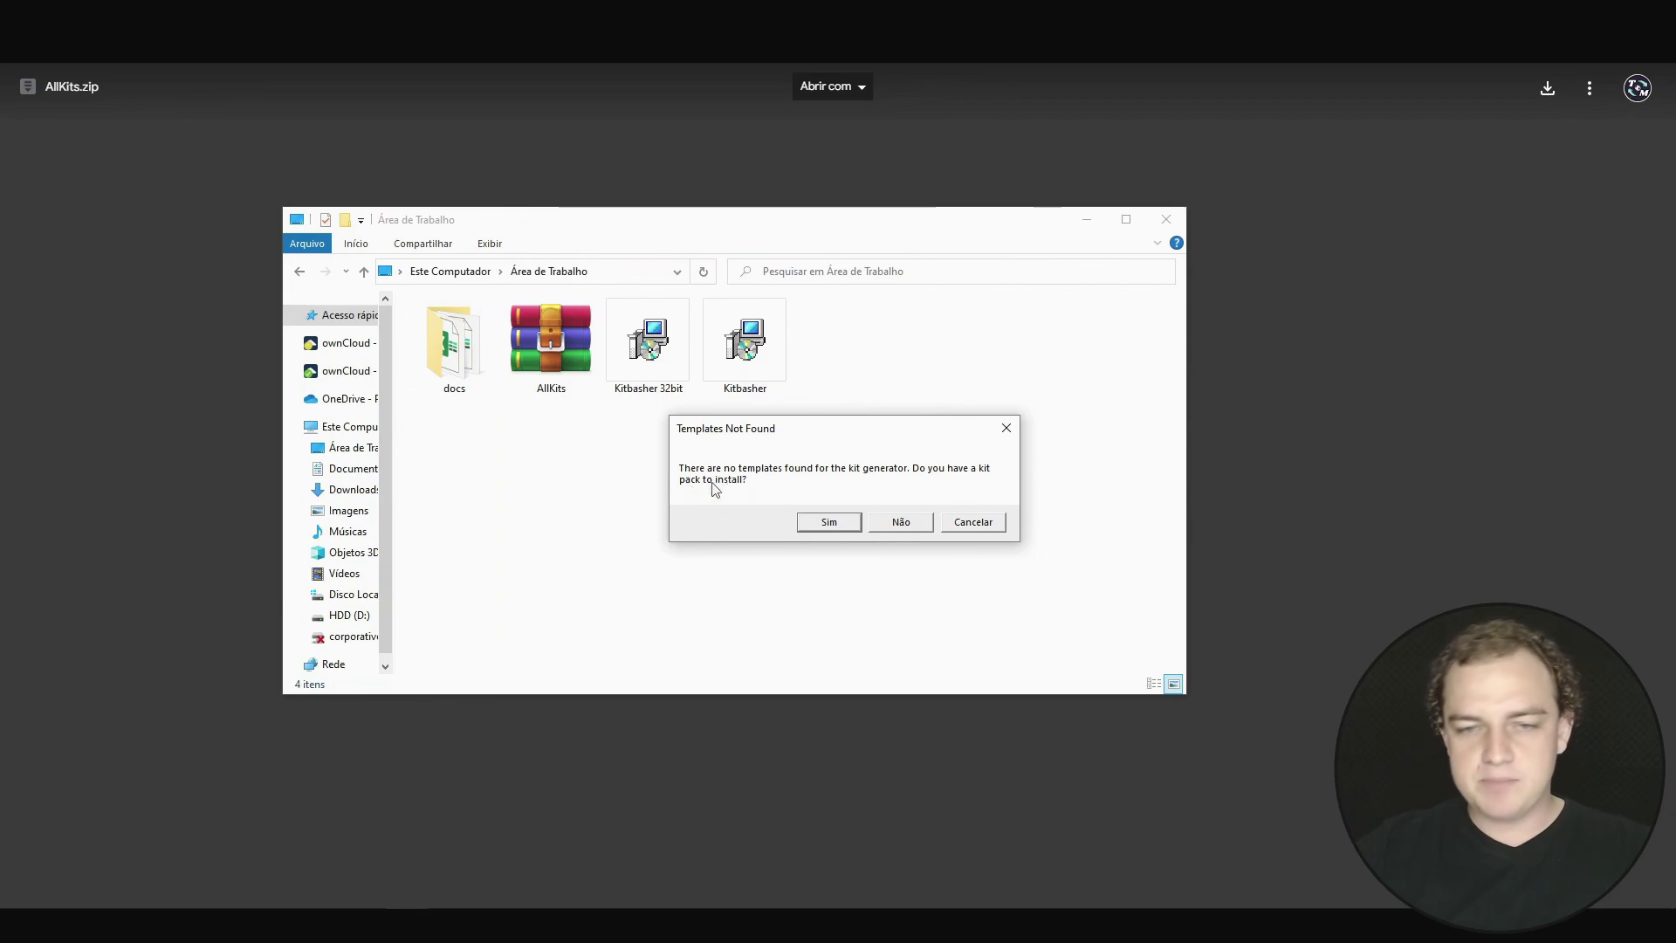
Step: Install the AllKits zip as Kitbasher's kit pack and minimize the desktop folder window
{"action": "left_click", "coordinate": [829, 523]}
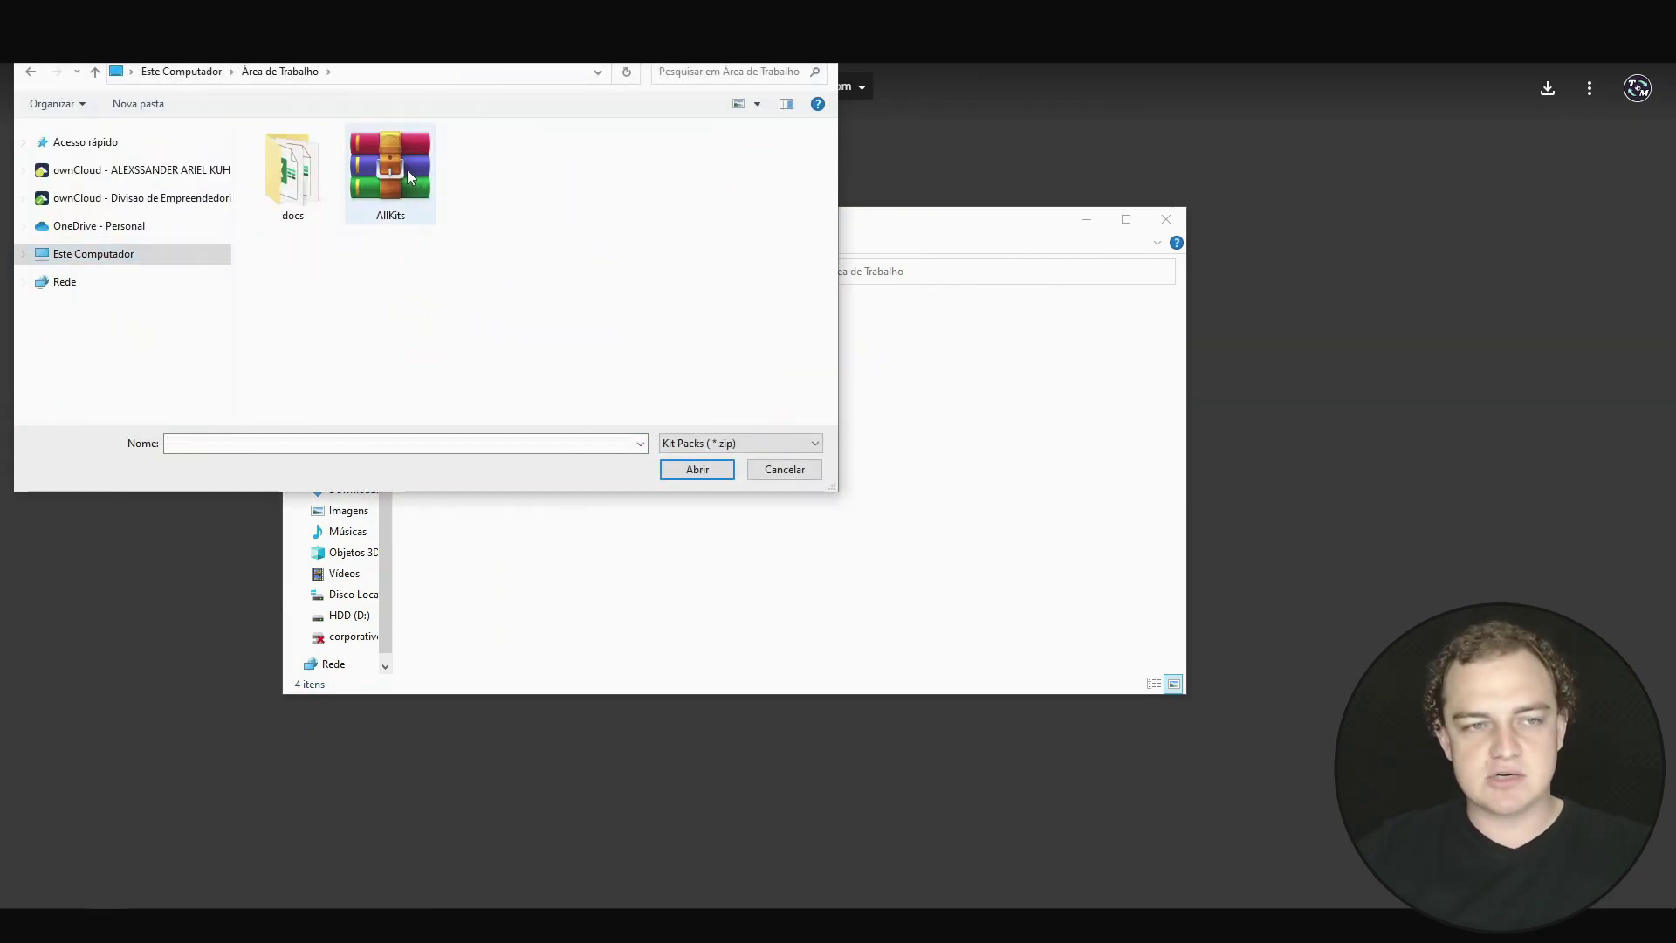
{"action": "double_click", "coordinate": [395, 171]}
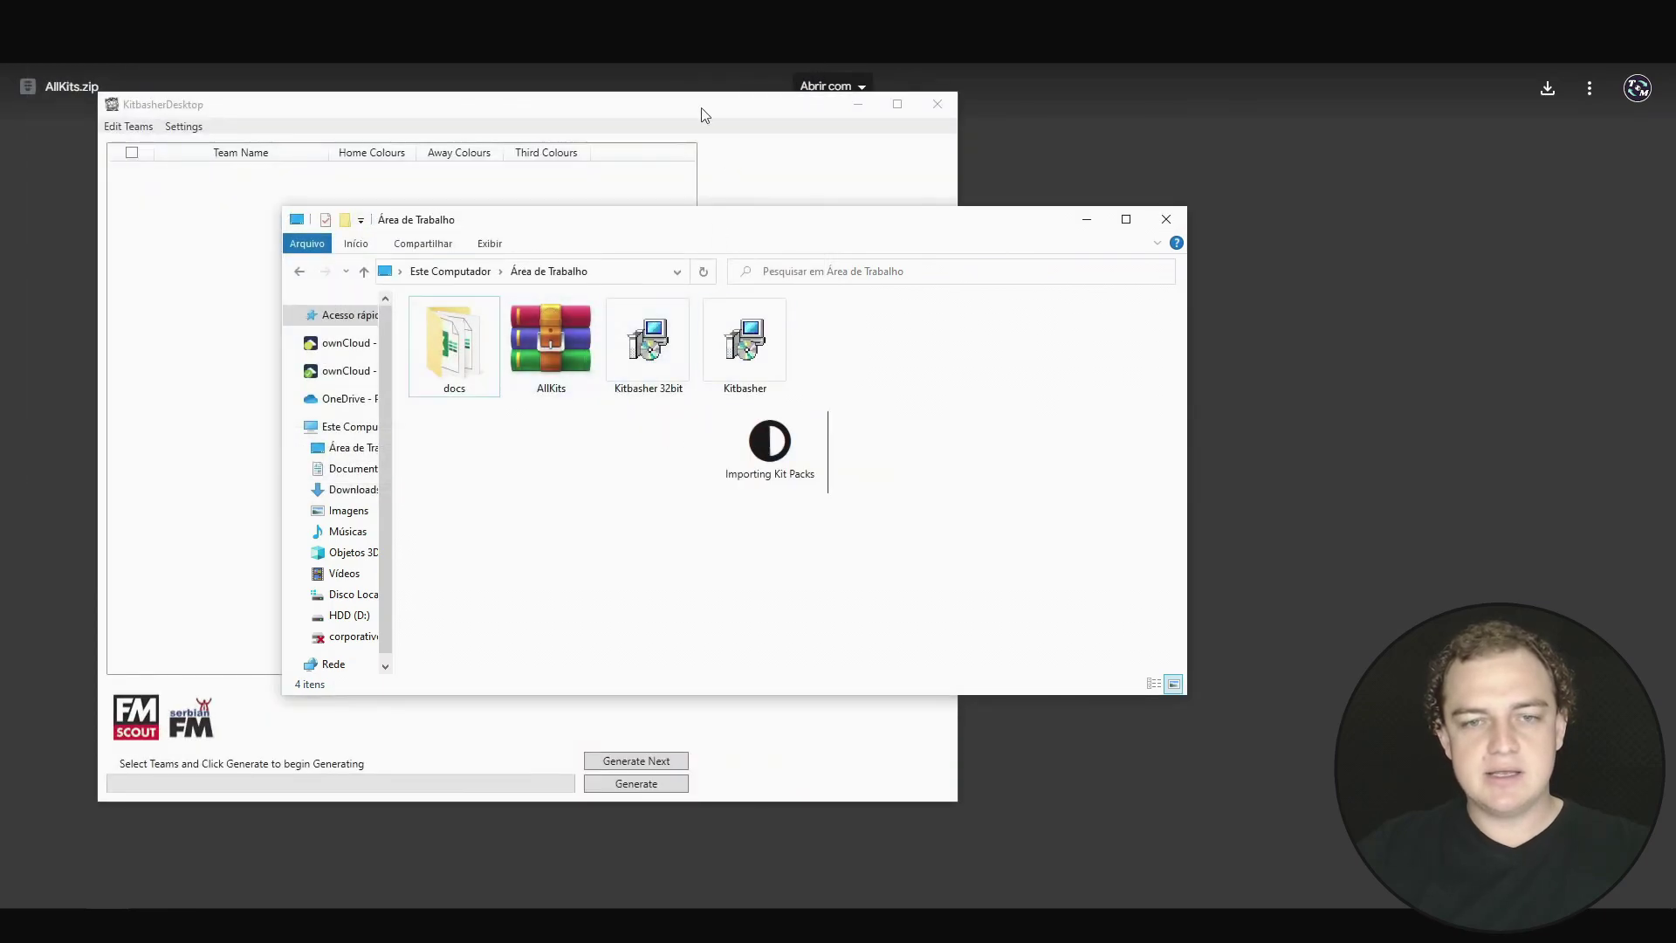
{"action": "left_click", "coordinate": [1087, 219]}
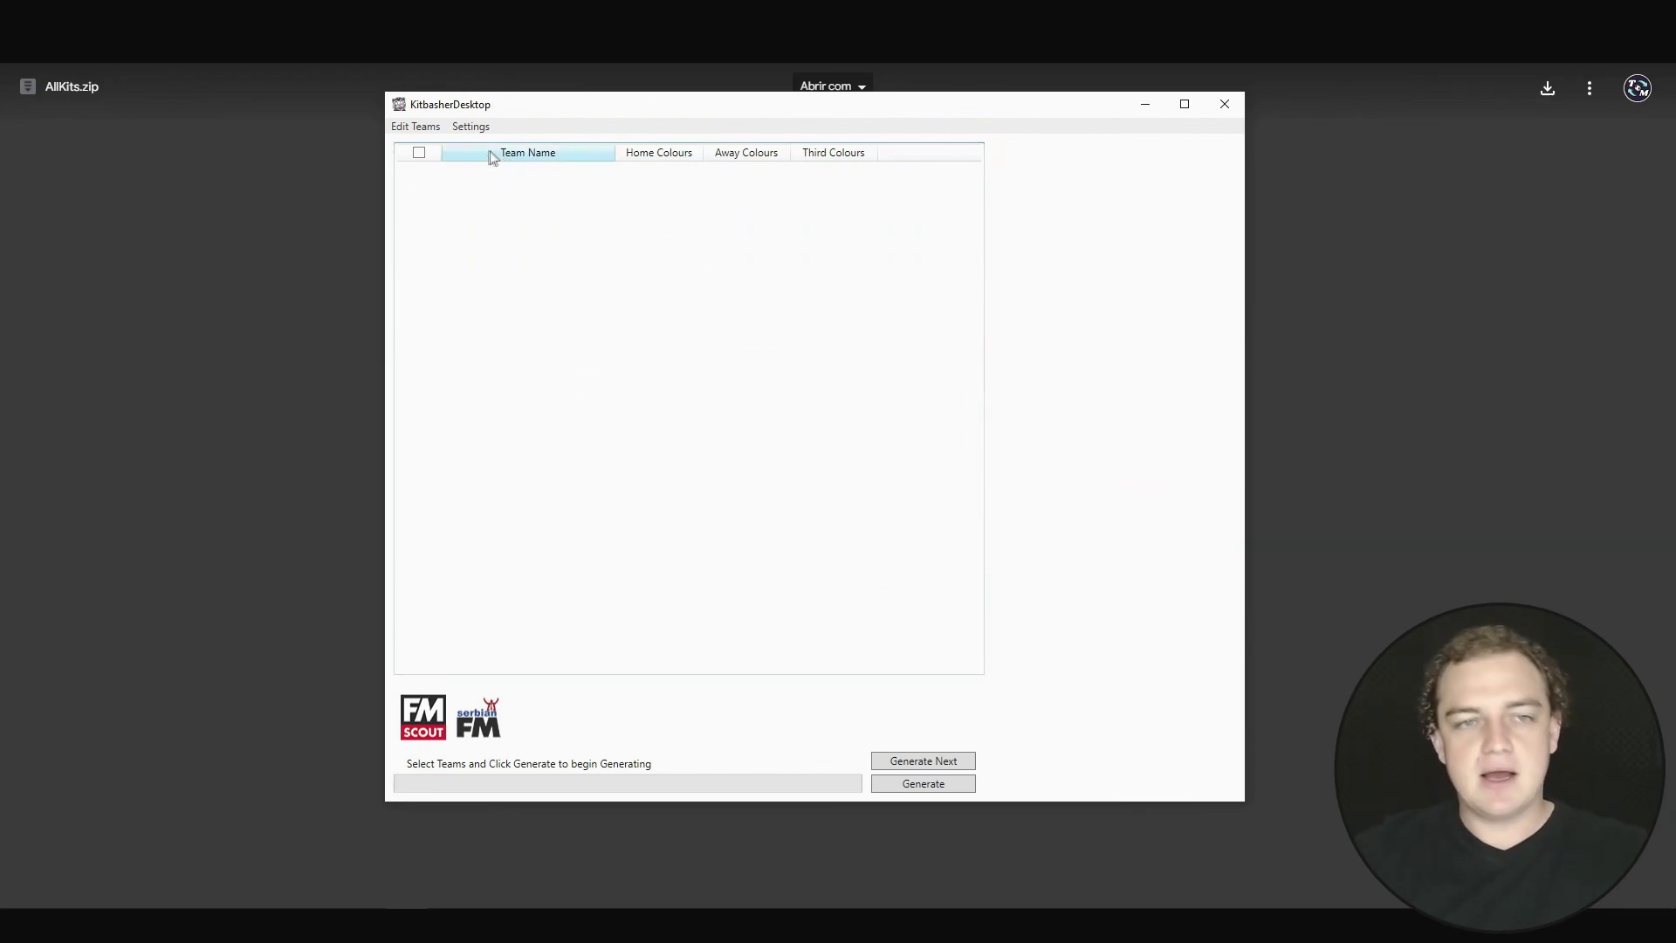
Step: Open the template previews from the template manager and look through the available brands
{"action": "left_click", "coordinate": [471, 127]}
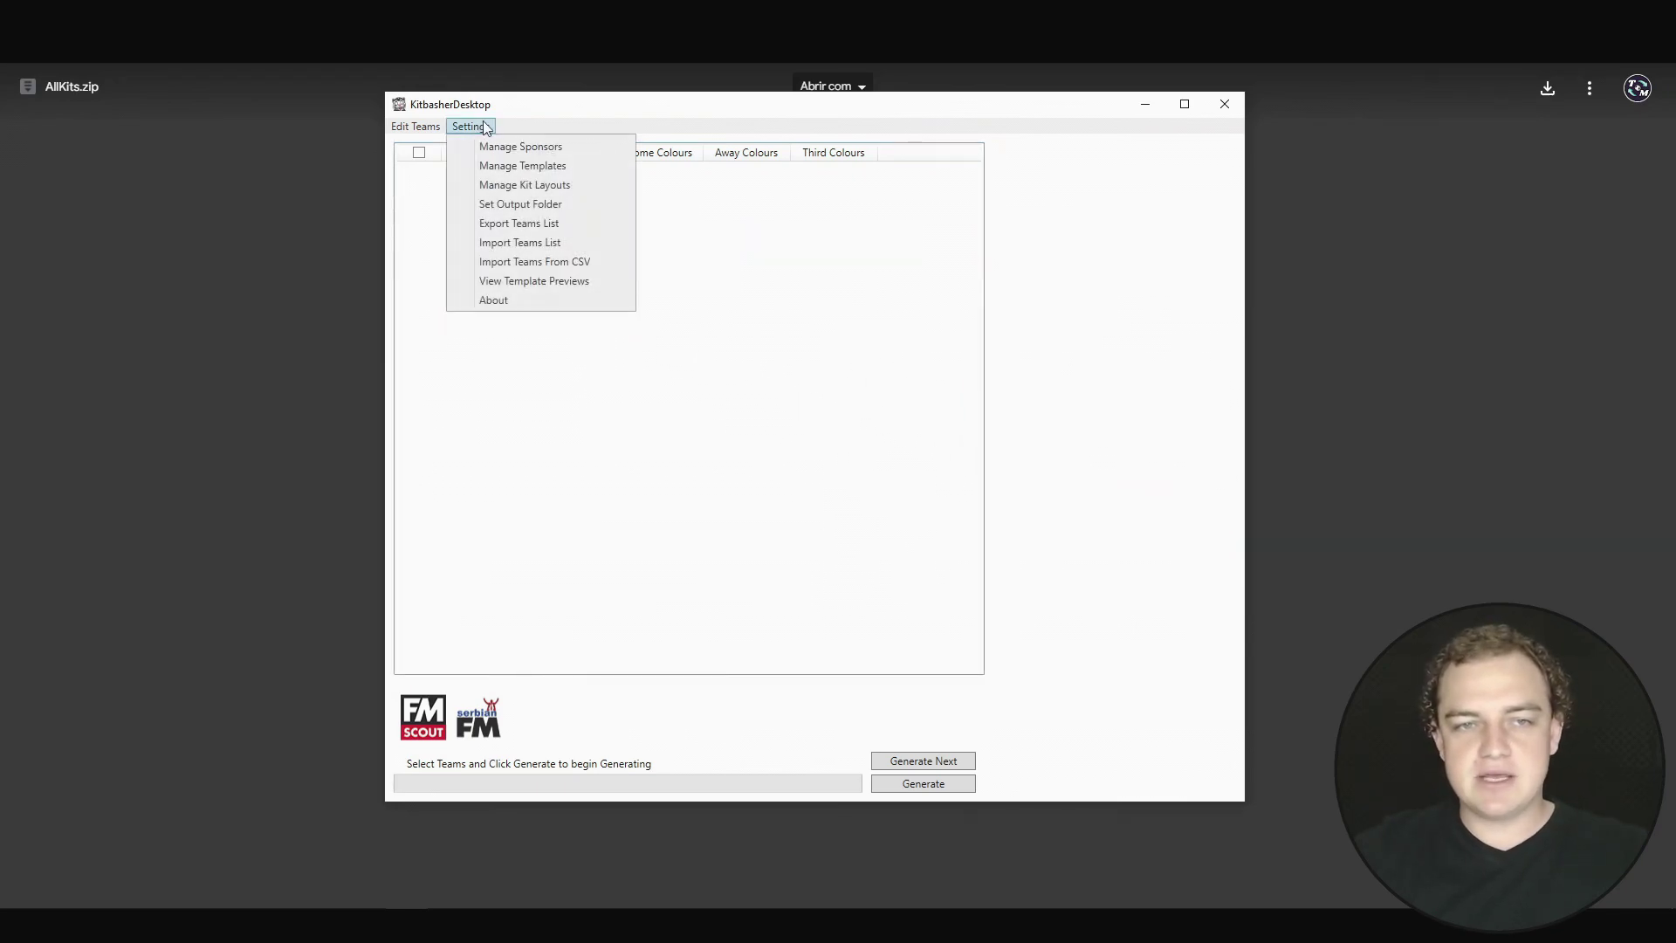
{"action": "left_click", "coordinate": [589, 166]}
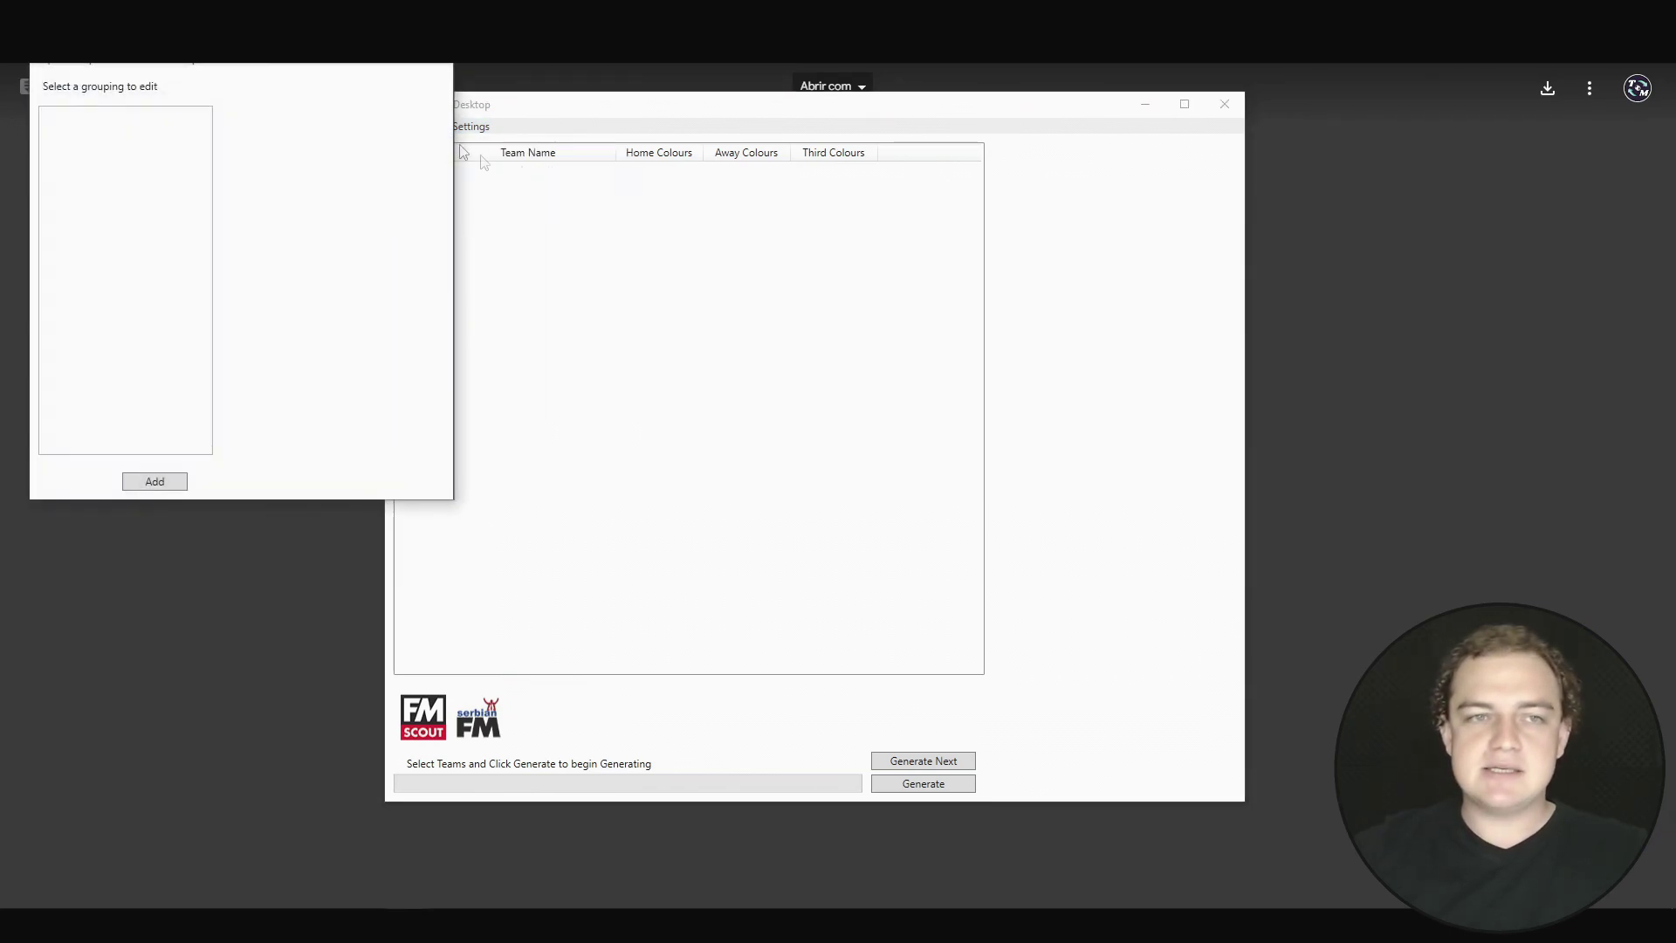
{"action": "left_click_drag", "start_coordinate": [364, 44], "coordinate": [663, 270]}
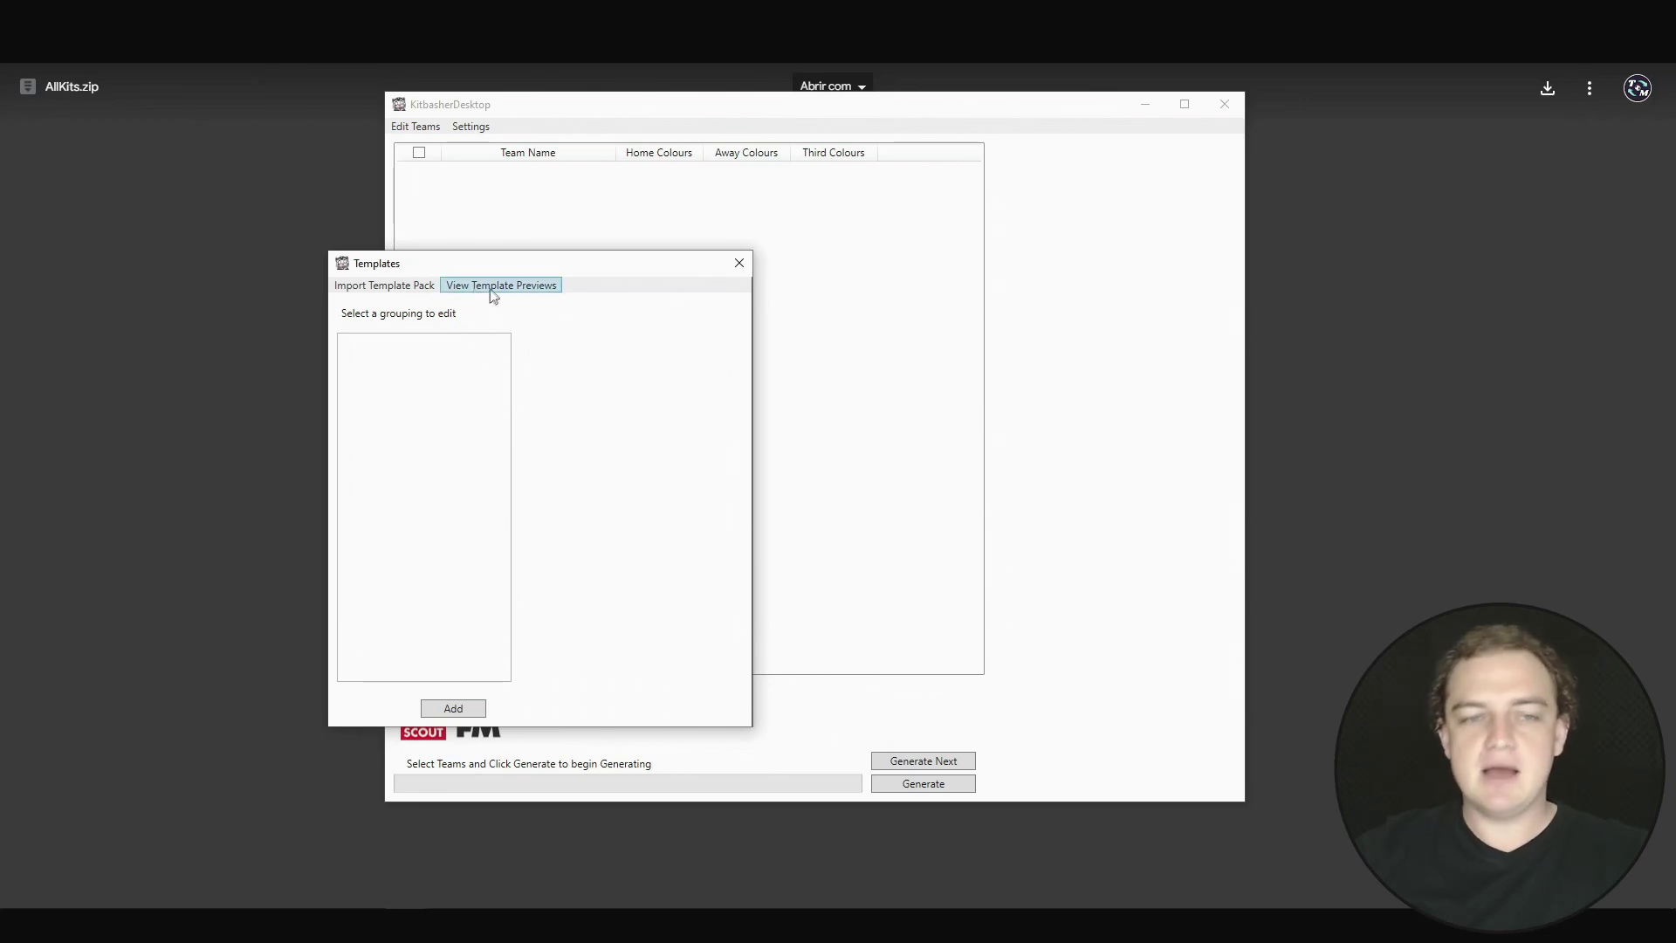
{"action": "left_click", "coordinate": [518, 290]}
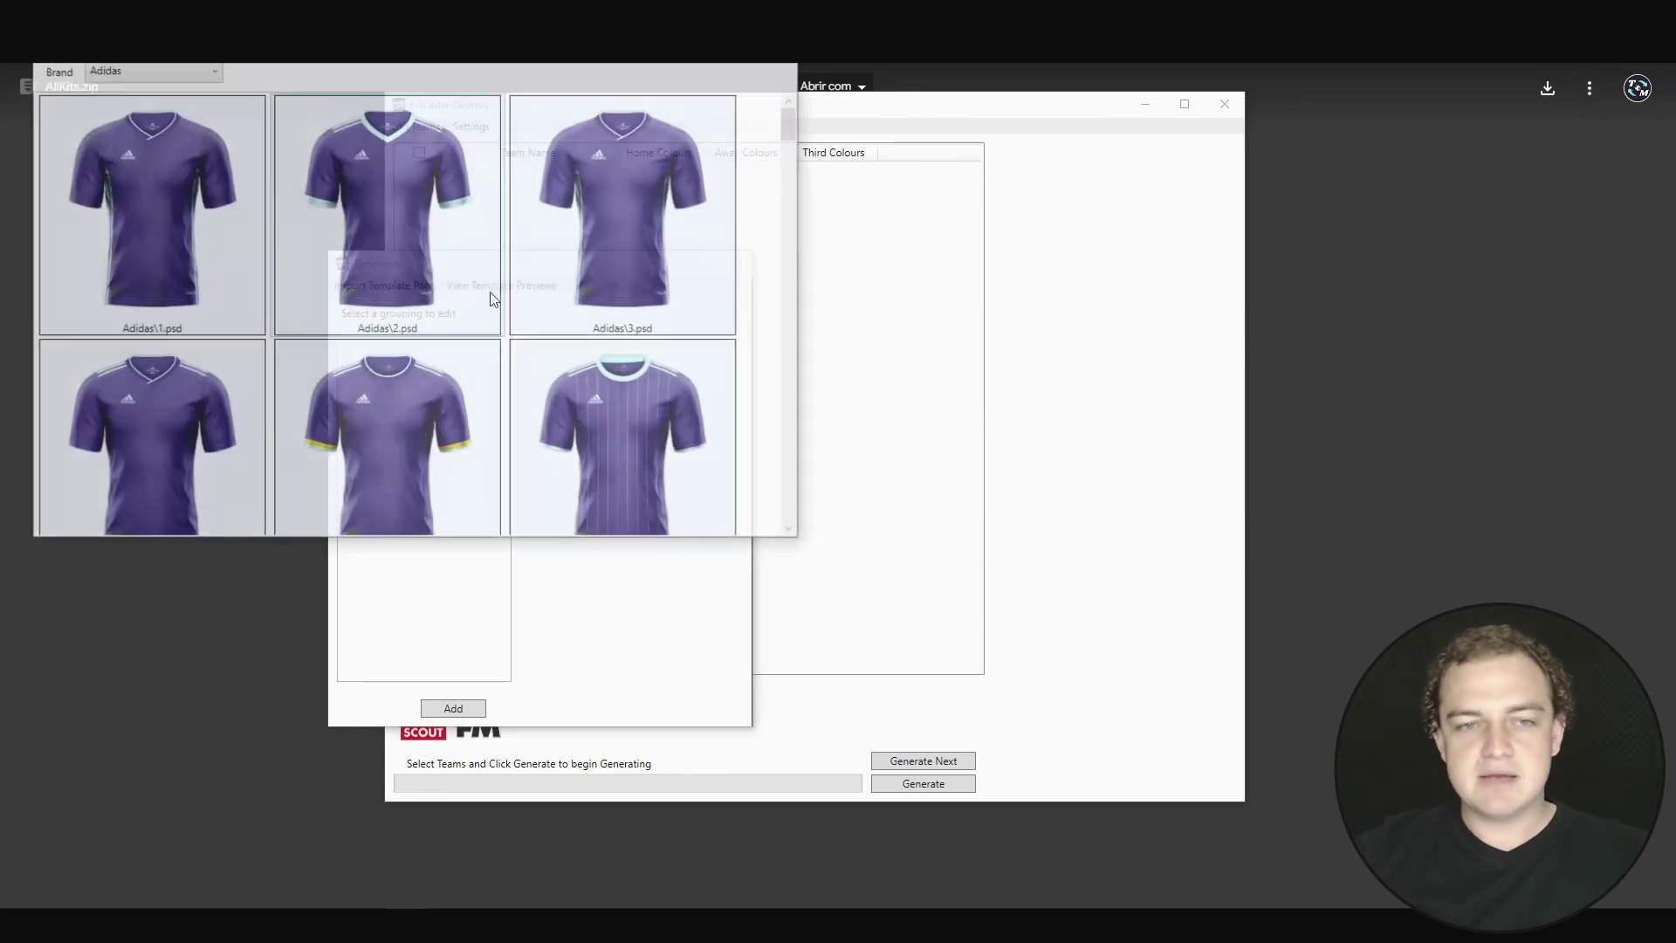
{"action": "left_click", "coordinate": [206, 70]}
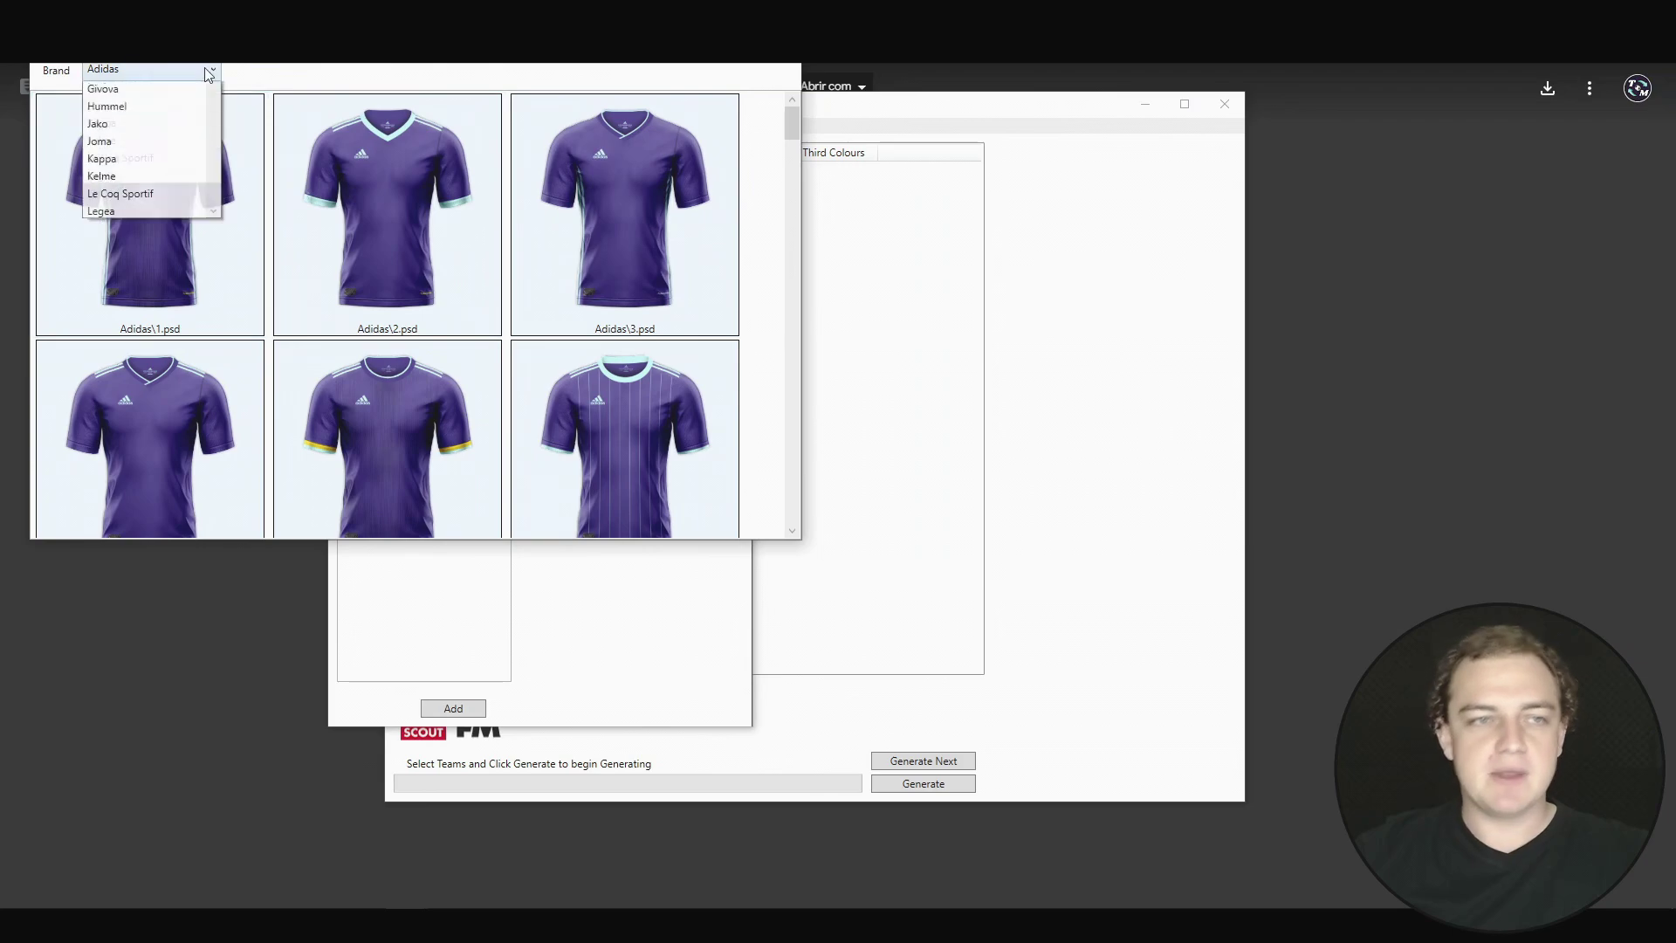
{"action": "left_click_drag", "start_coordinate": [213, 103], "coordinate": [200, 178]}
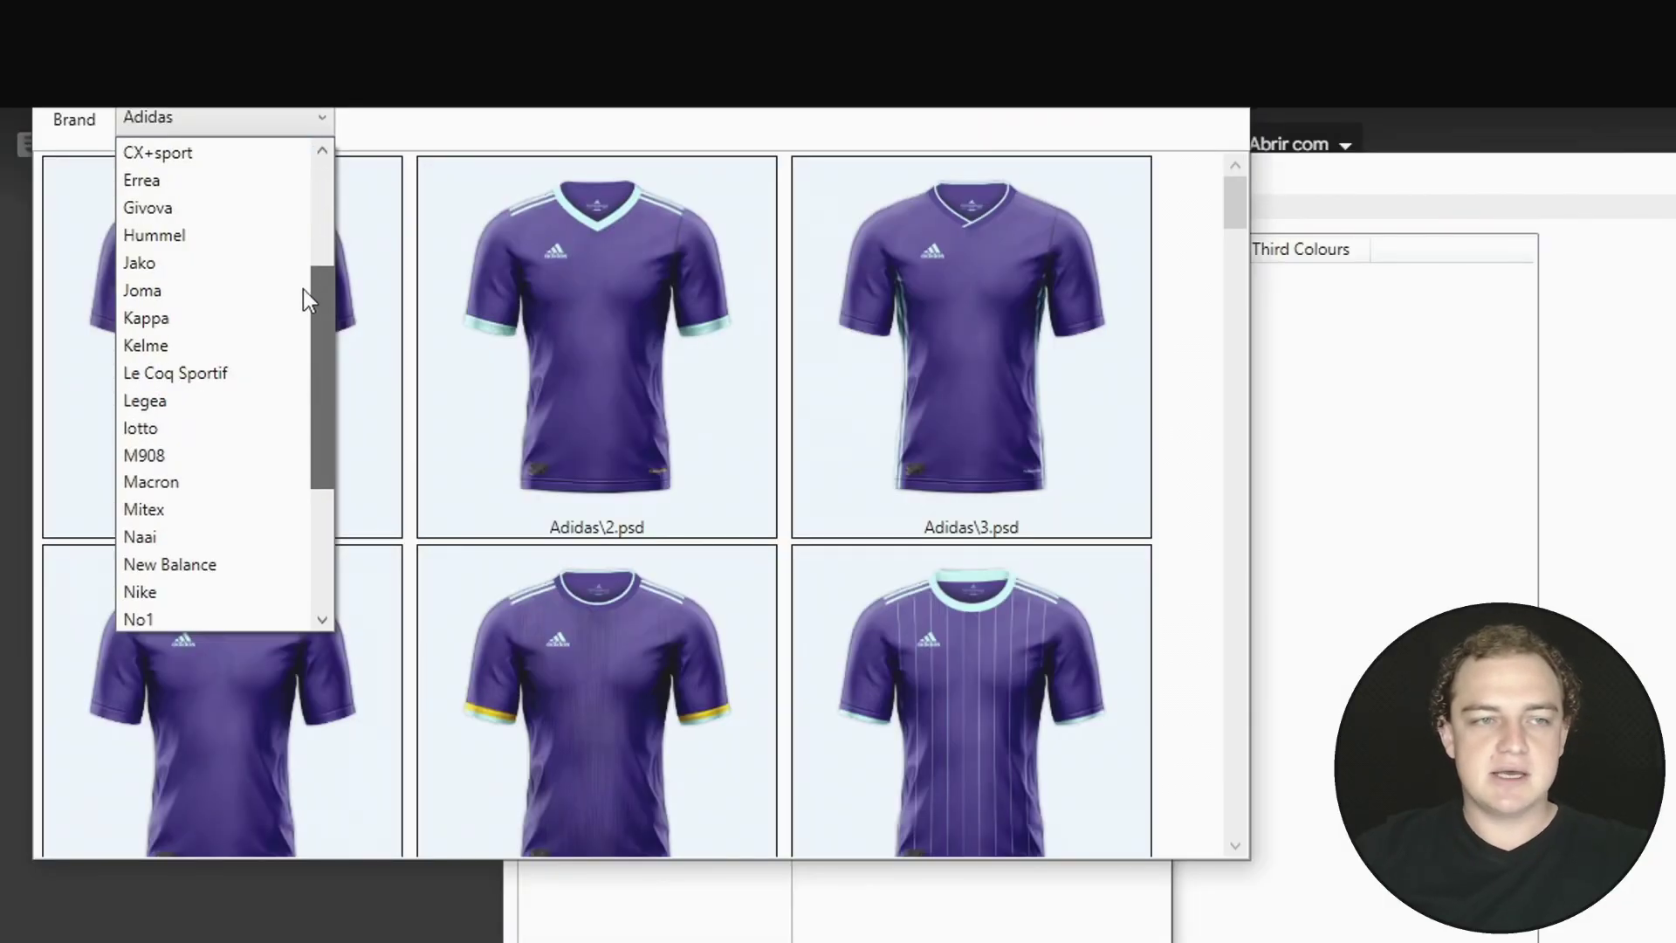
{"action": "left_click_drag", "start_coordinate": [312, 416], "coordinate": [299, 543]}
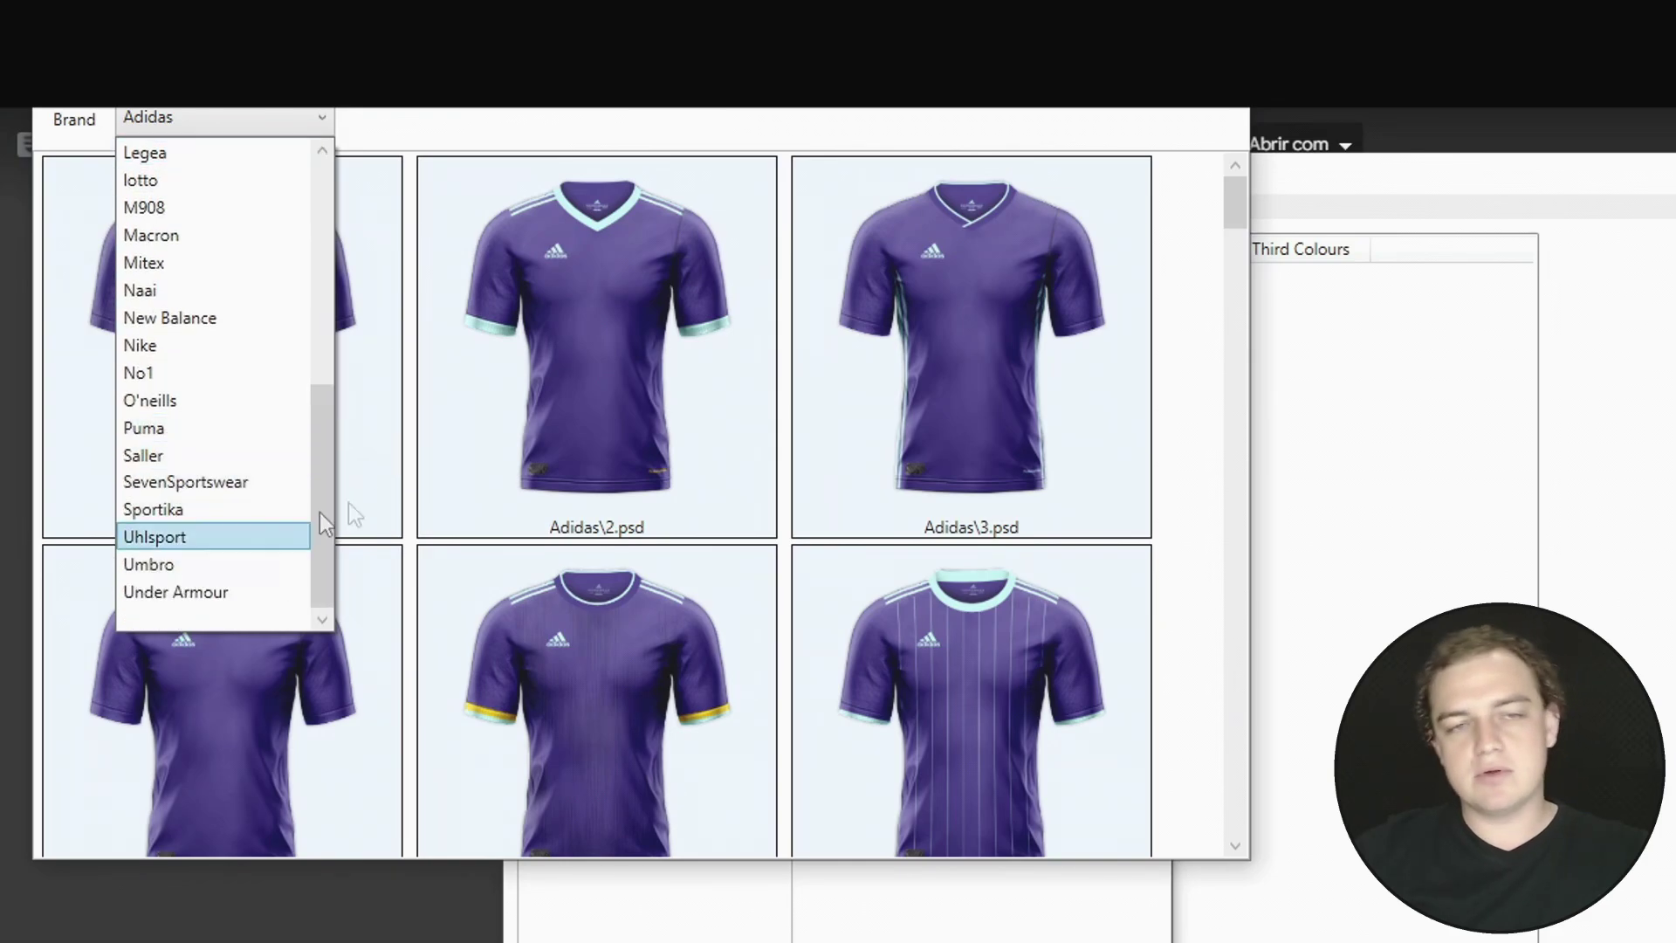
Step: Look through the Adidas shirt template previews, then close the preview and template manager windows
{"action": "left_click", "coordinate": [880, 222]}
{"action": "left_click_drag", "start_coordinate": [1165, 206], "coordinate": [1142, 529]}
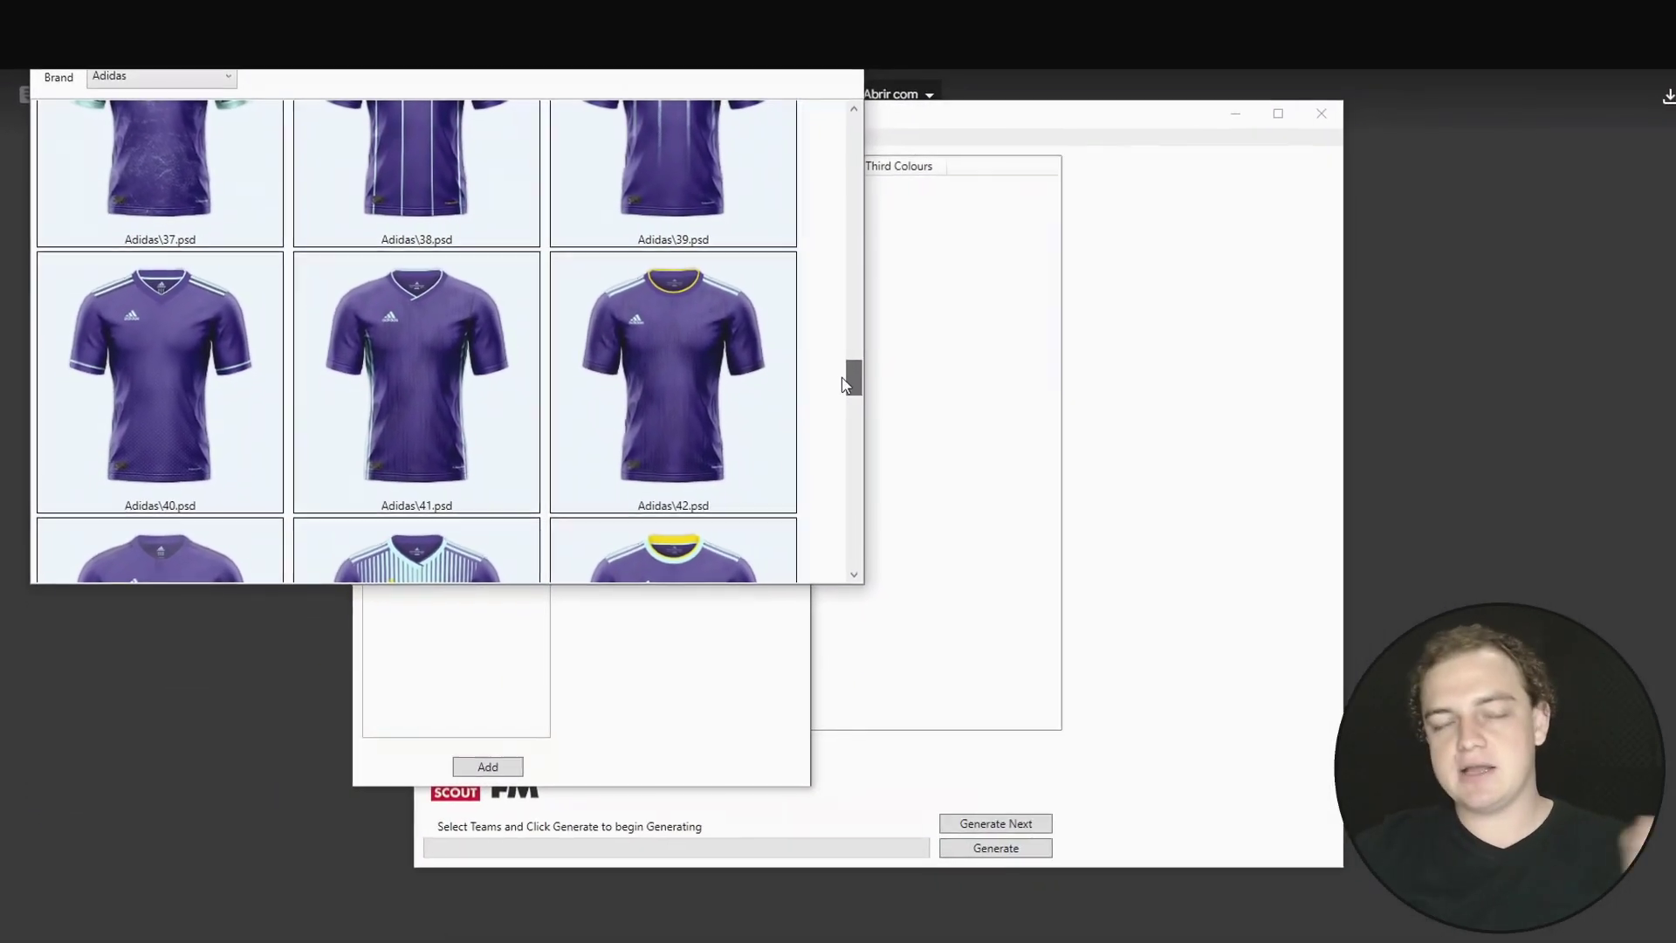
{"action": "left_click_drag", "start_coordinate": [825, 365], "coordinate": [793, 120]}
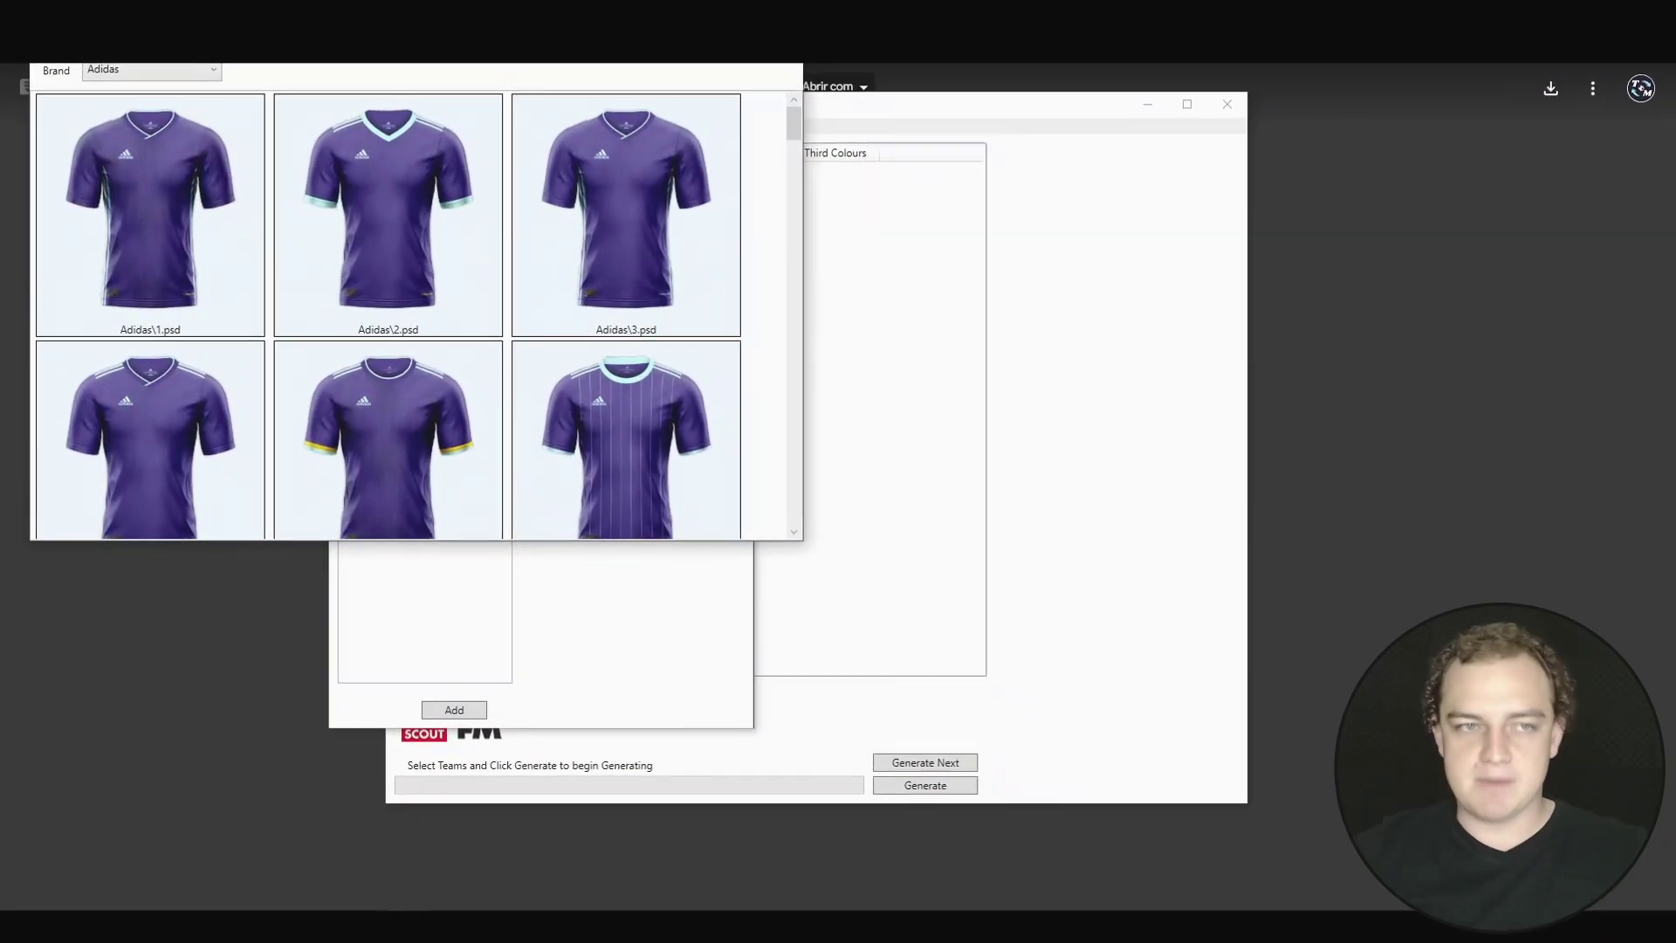
{"action": "left_click", "coordinate": [673, 207]}
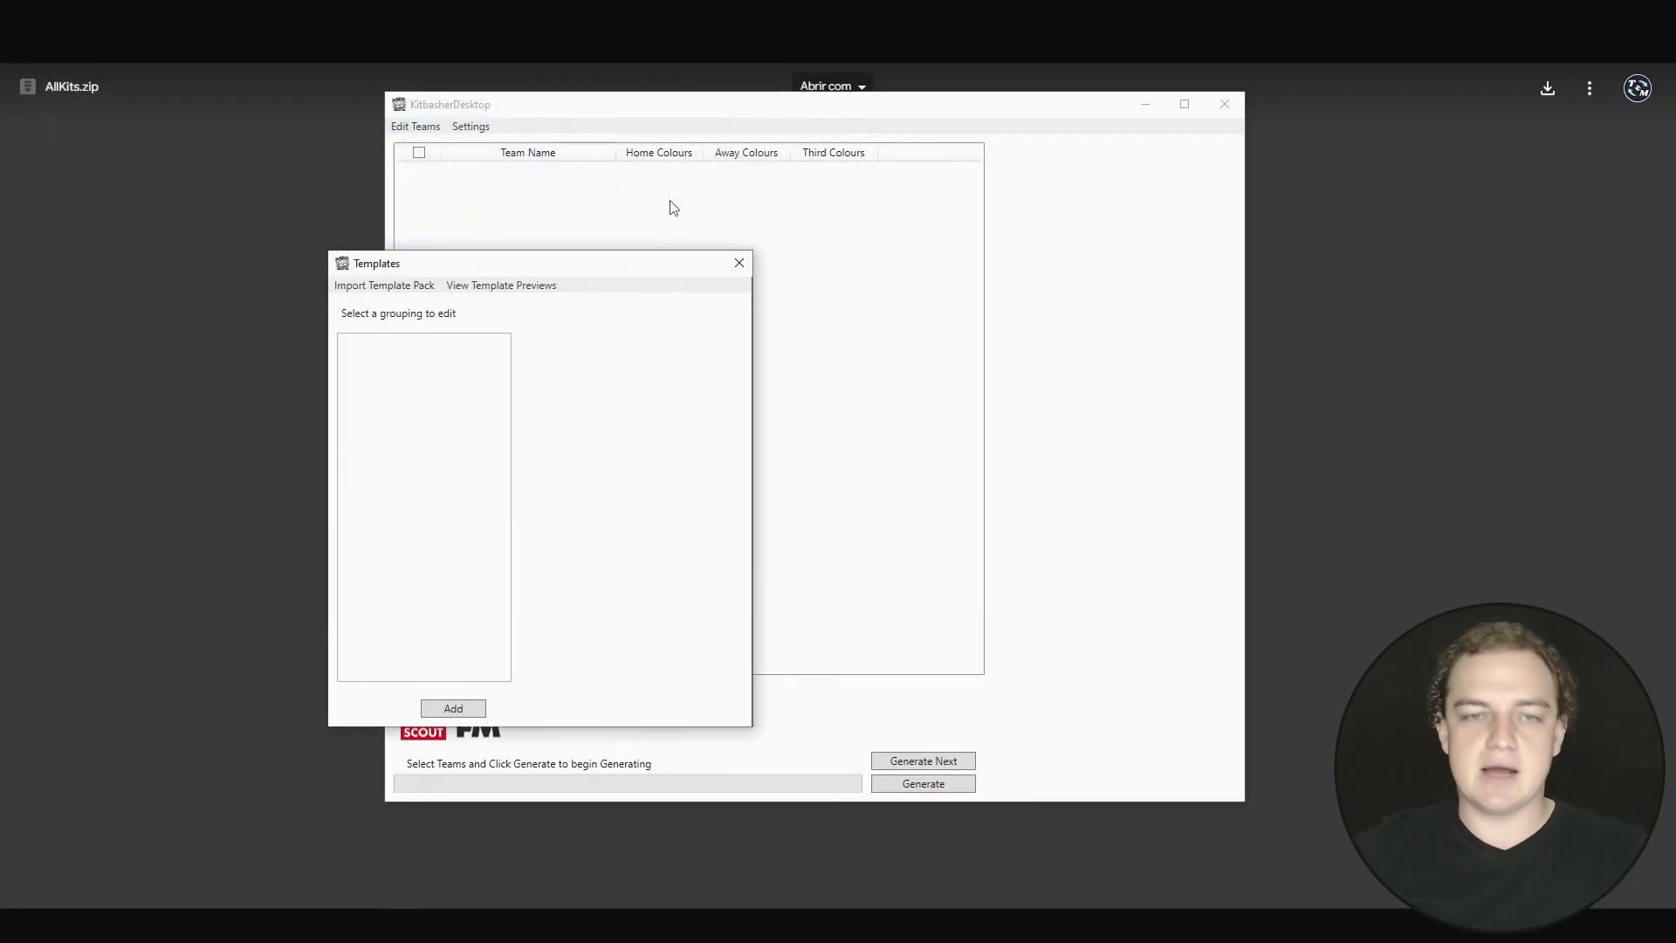
{"action": "left_click", "coordinate": [738, 263]}
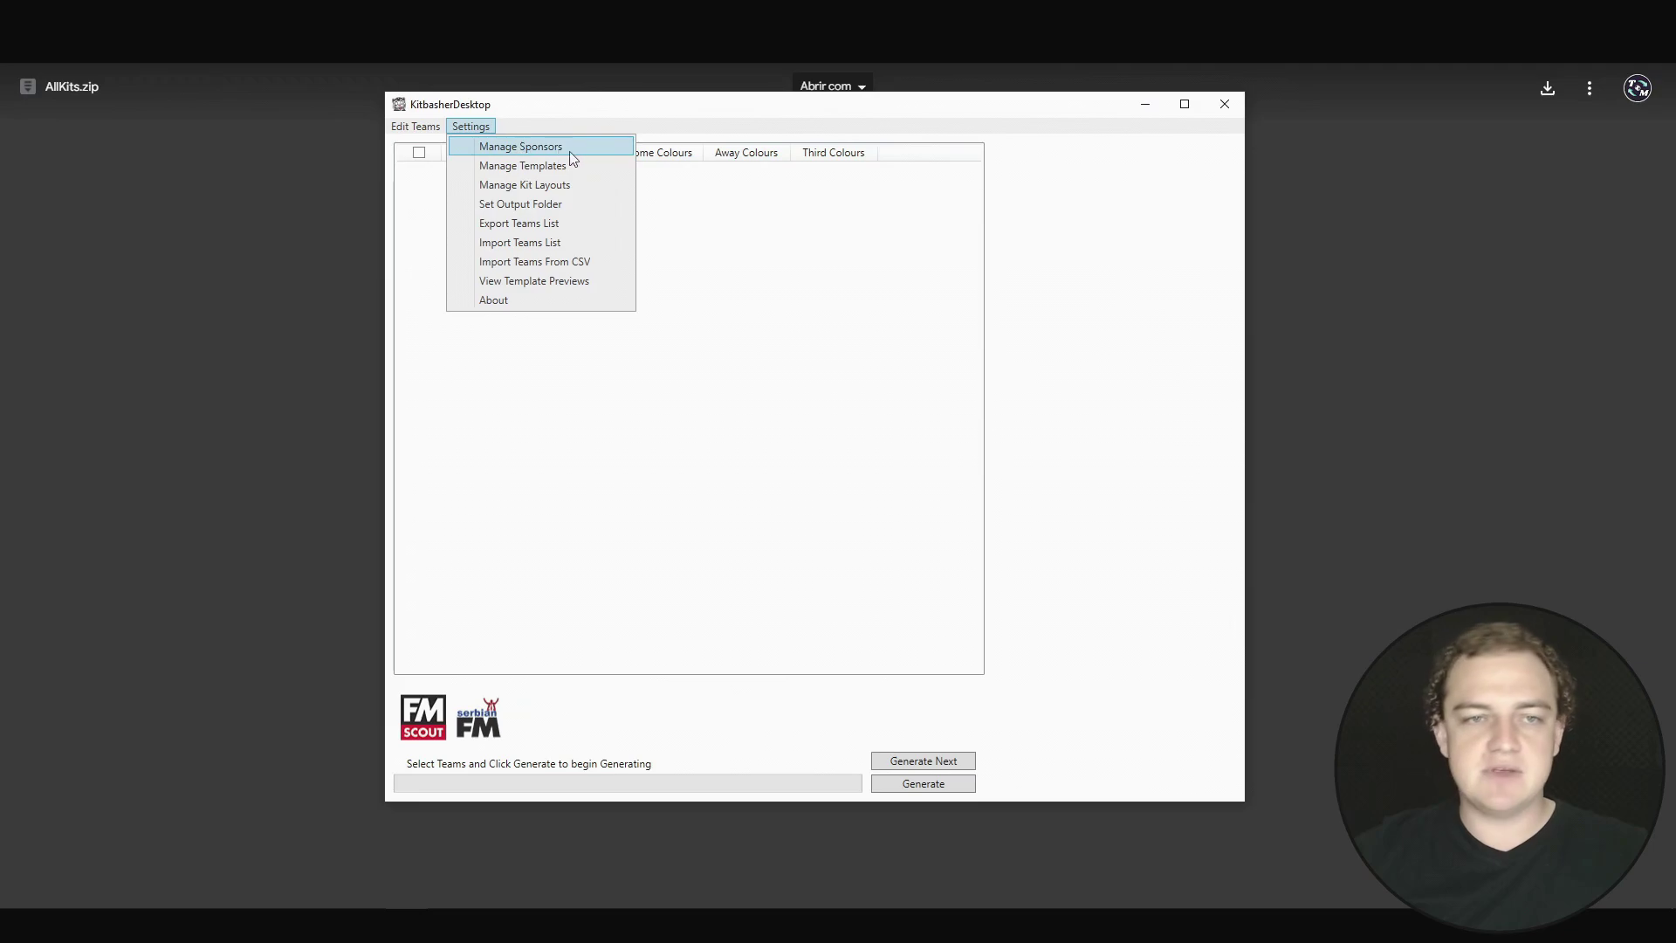
Step: Open the sponsor manager and move its window to show the sponsor category folders fully
{"action": "left_click", "coordinate": [600, 155]}
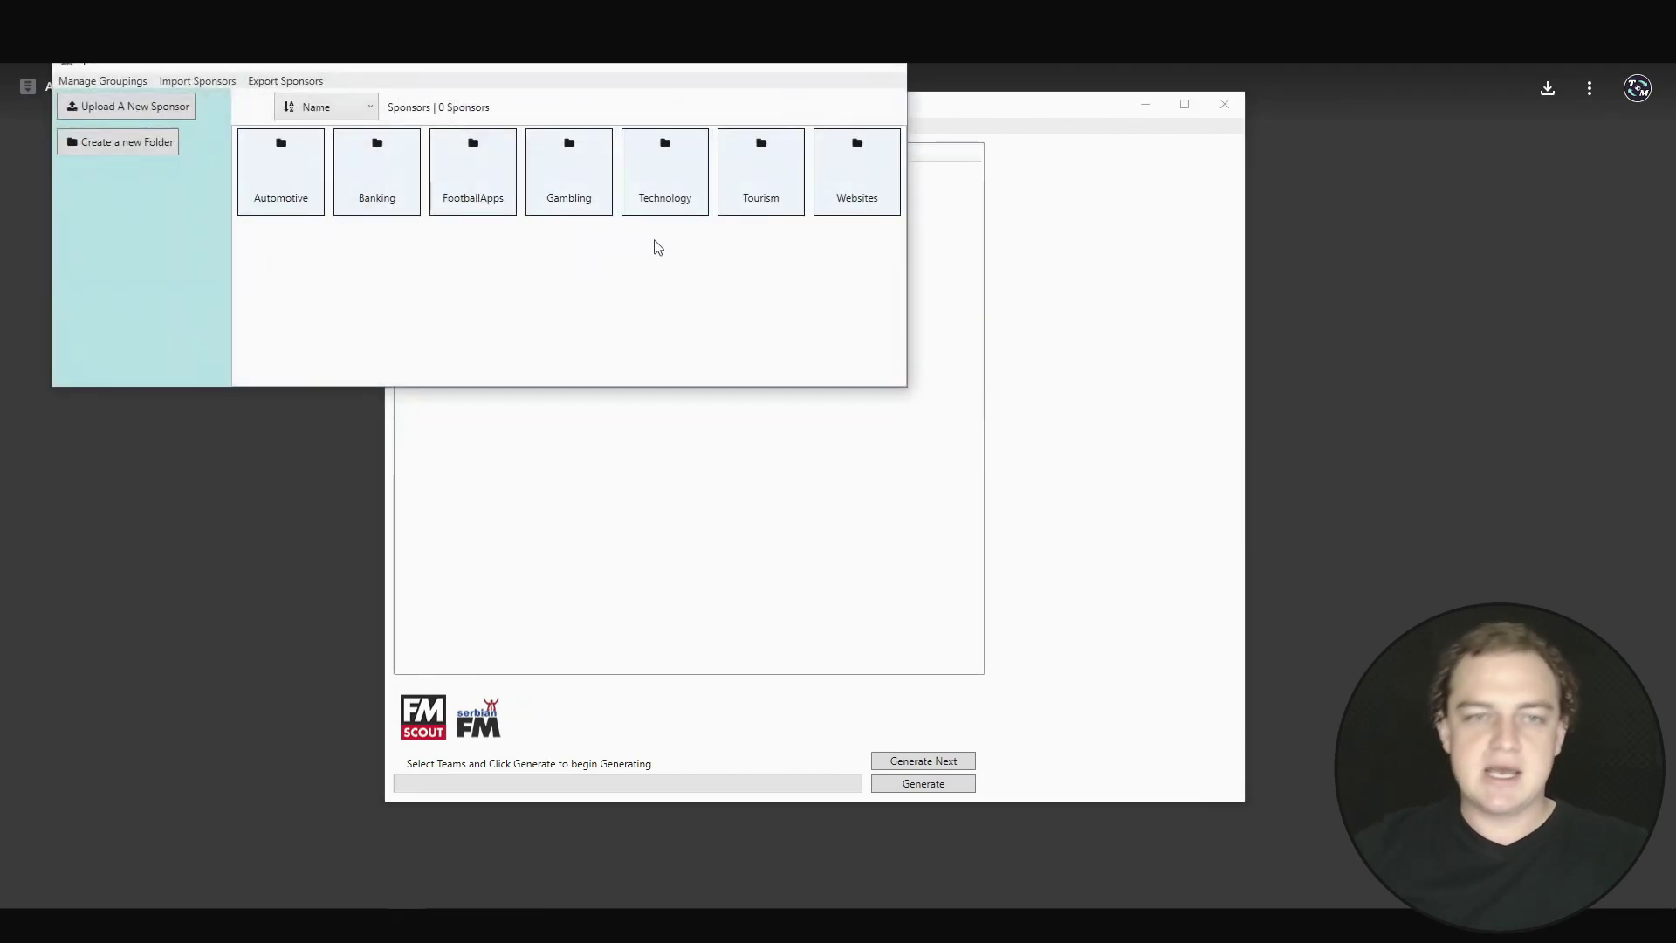
{"action": "left_click_drag", "start_coordinate": [603, 73], "coordinate": [914, 305]}
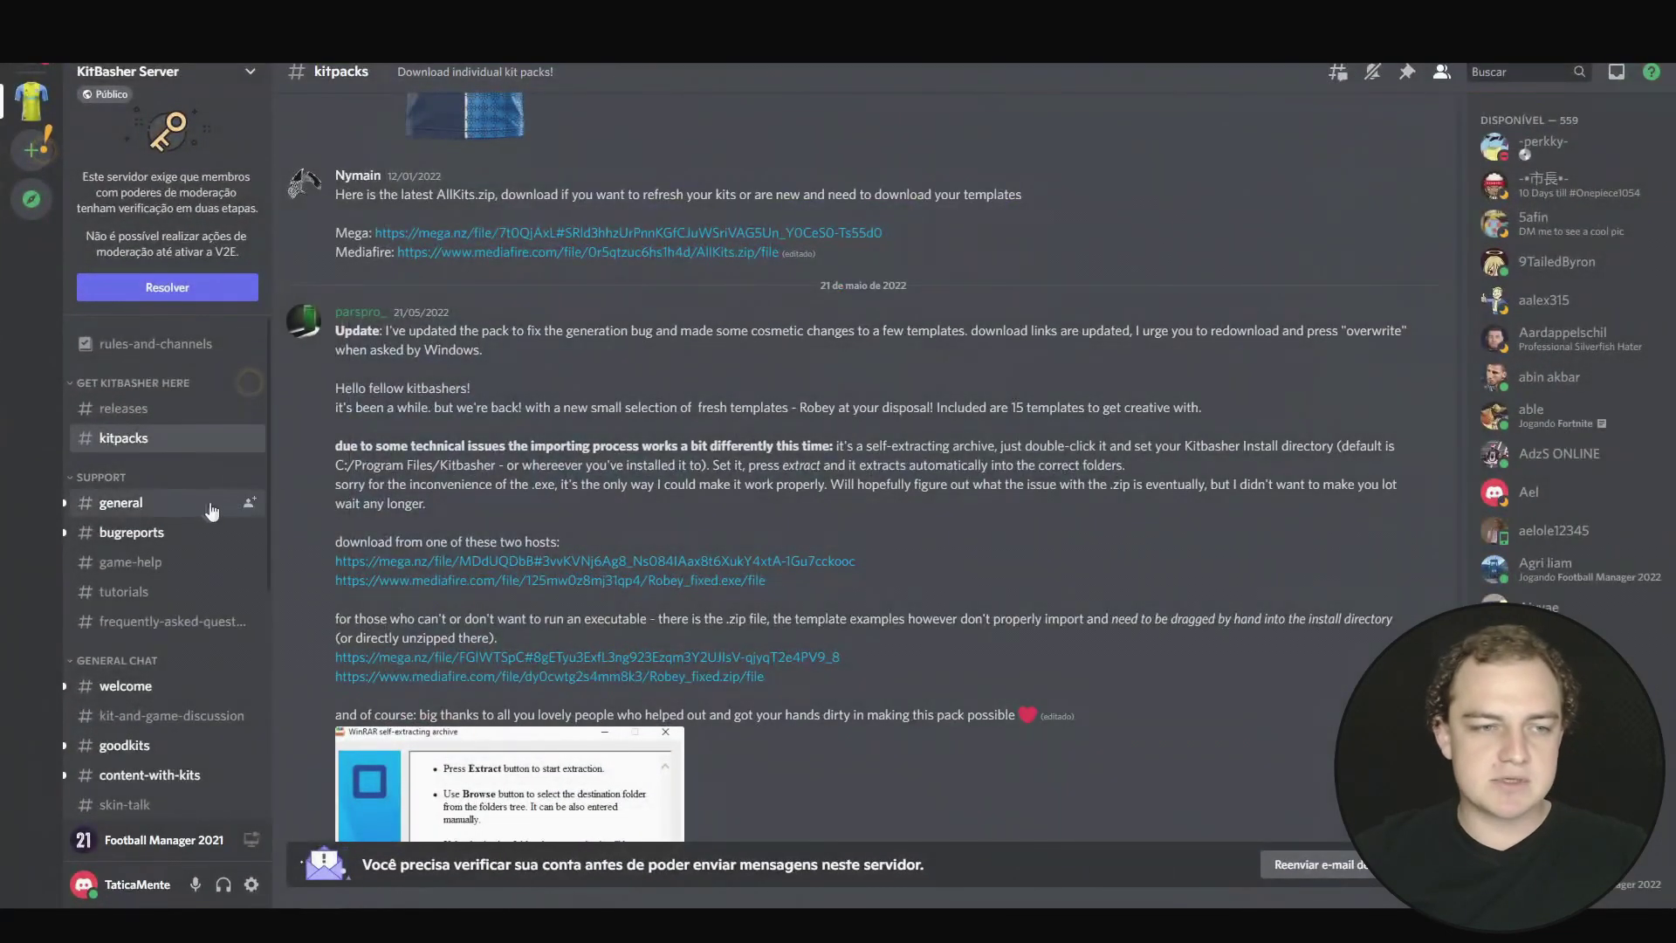
Step: View the sponsorpacks channel on the KitBasher Discord server, and return to Kitbasher to close the Sponsors window
{"action": "scroll", "coordinate": [179, 533], "scroll_direction": "down", "scroll_amount": 4}
{"action": "left_click", "coordinate": [157, 590]}
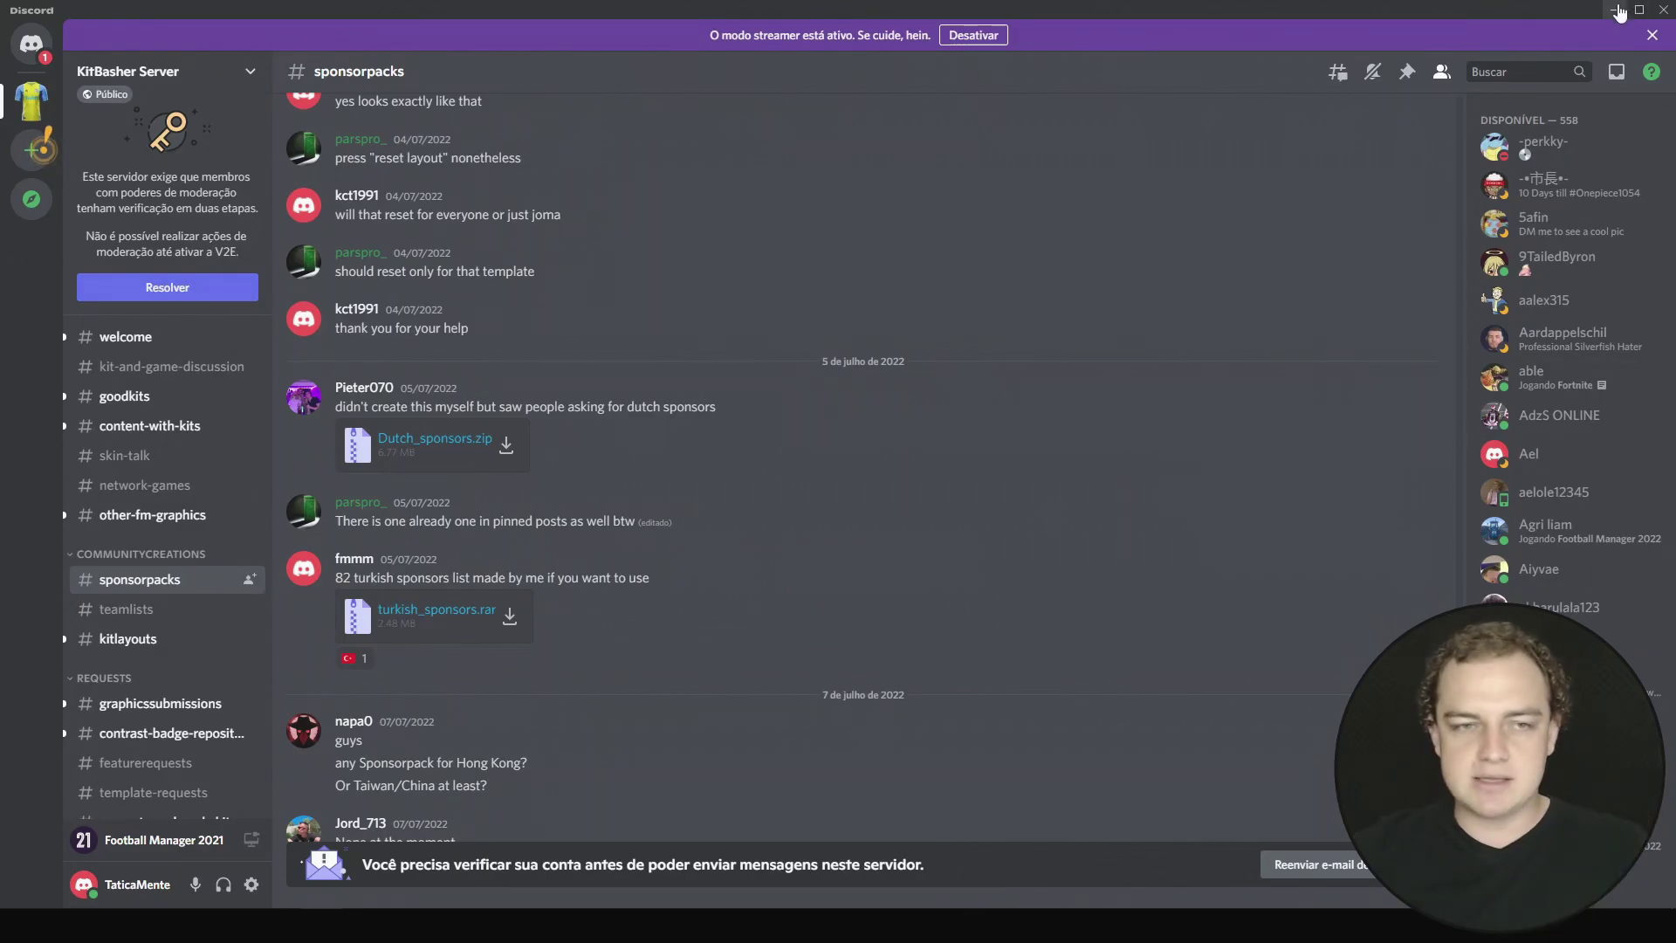
{"action": "key", "text": "alt+Tab"}
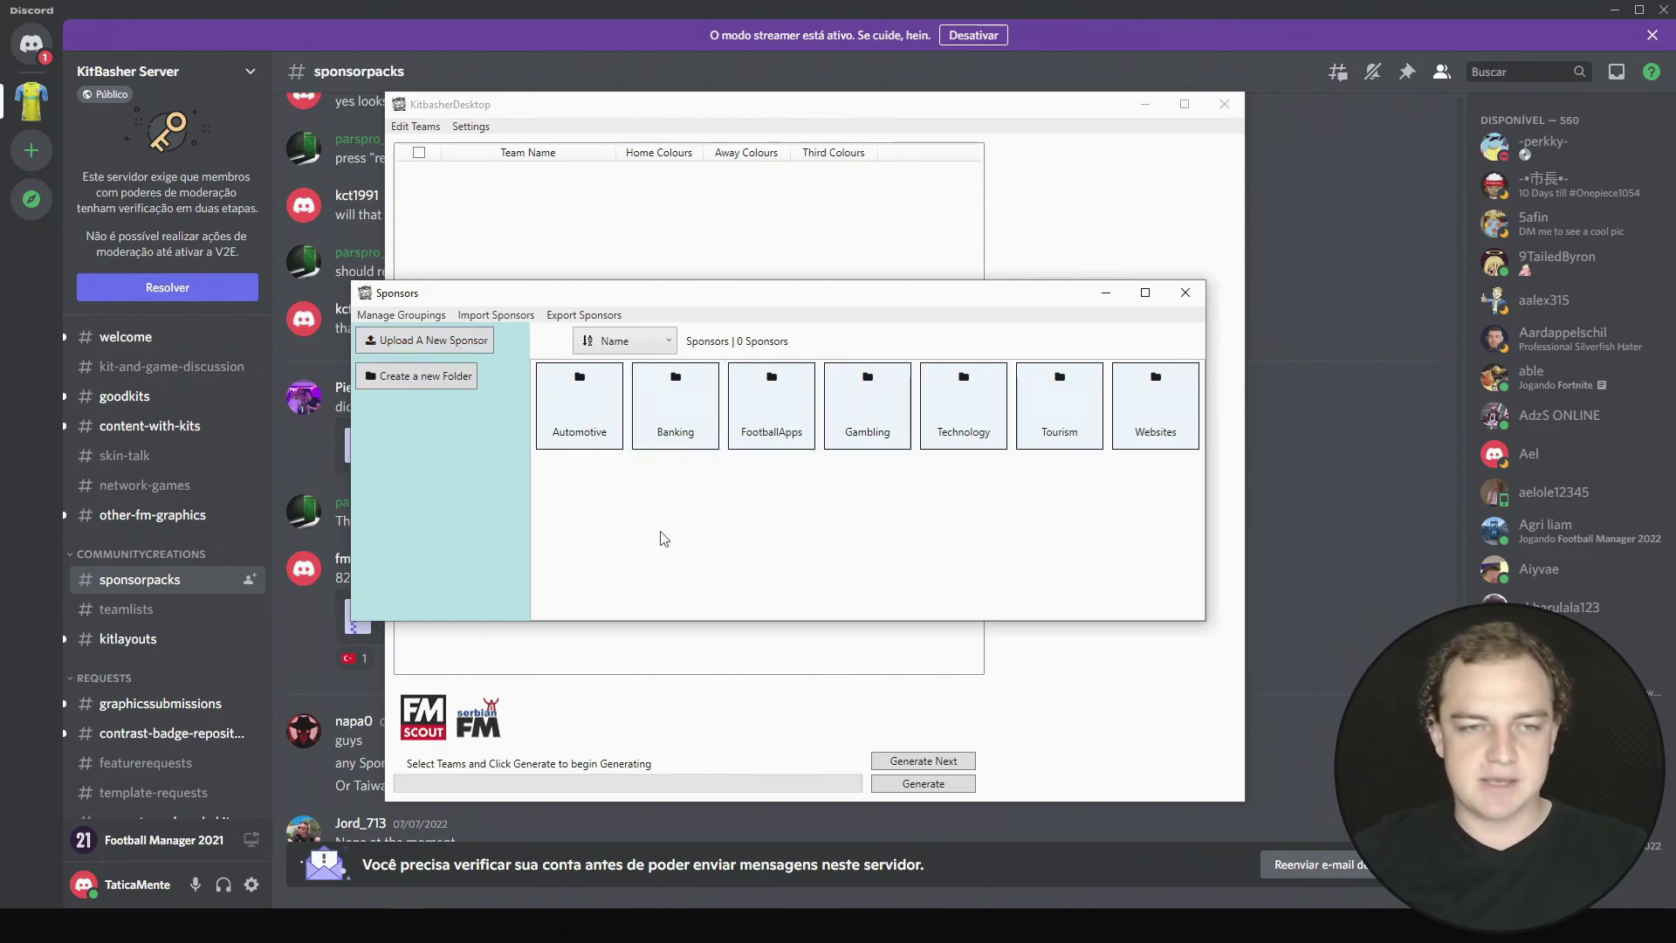
{"action": "key", "text": "alt+F4"}
{"action": "left_click", "coordinate": [423, 128]}
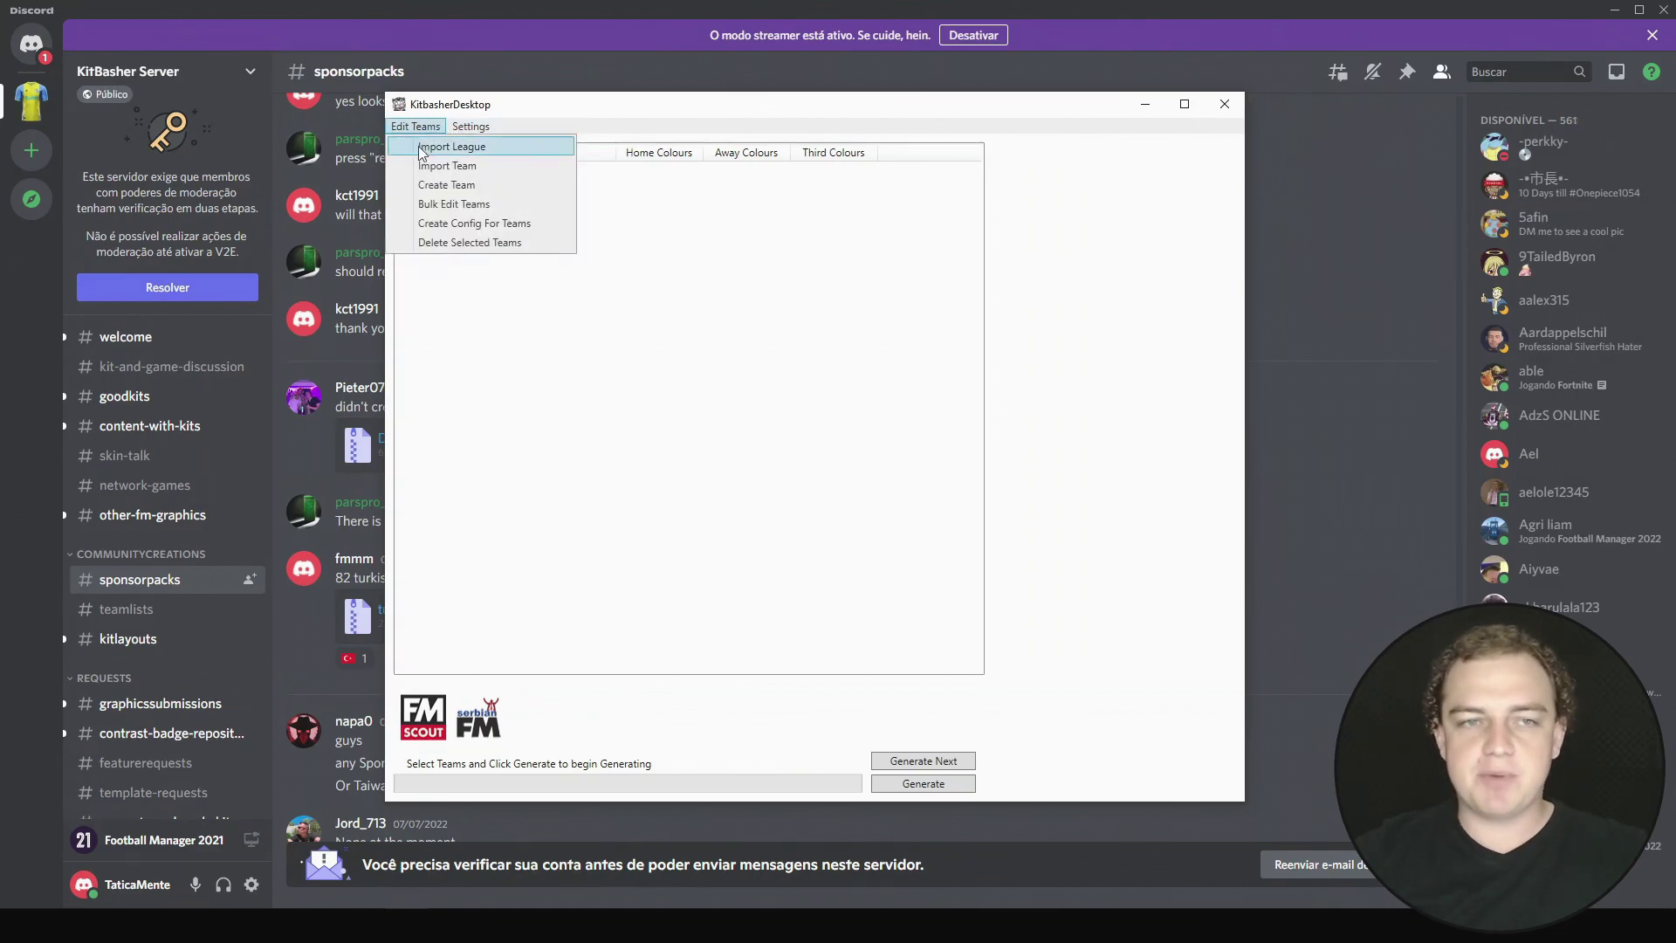
{"action": "left_click", "coordinate": [495, 149]}
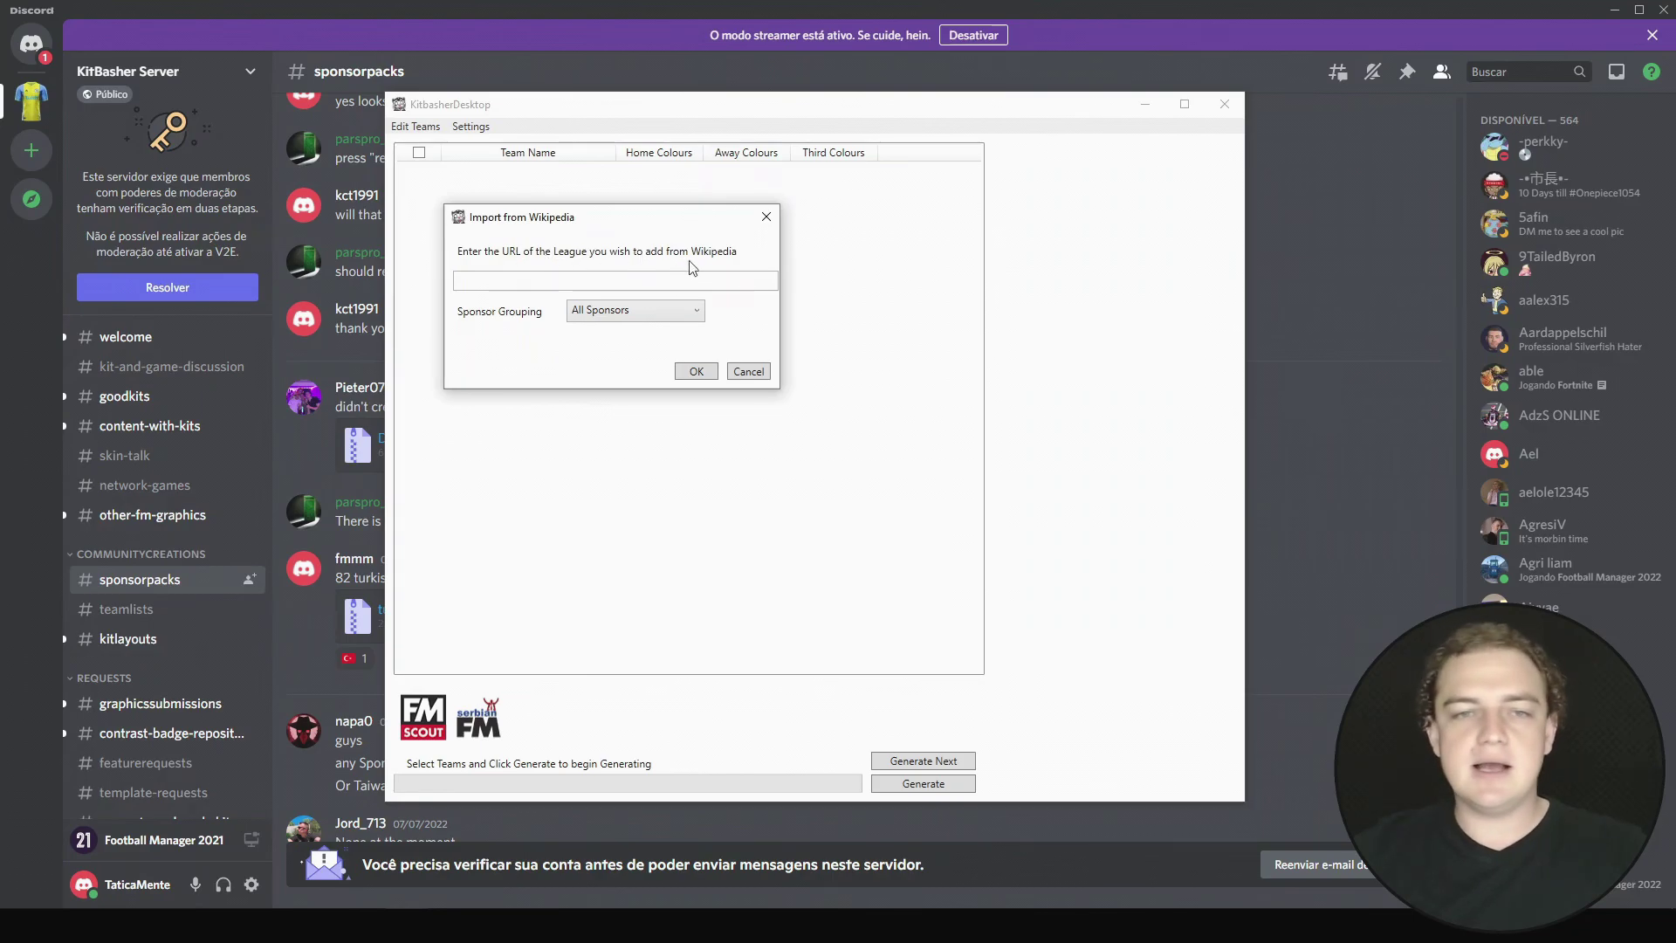
{"action": "left_click", "coordinate": [515, 278]}
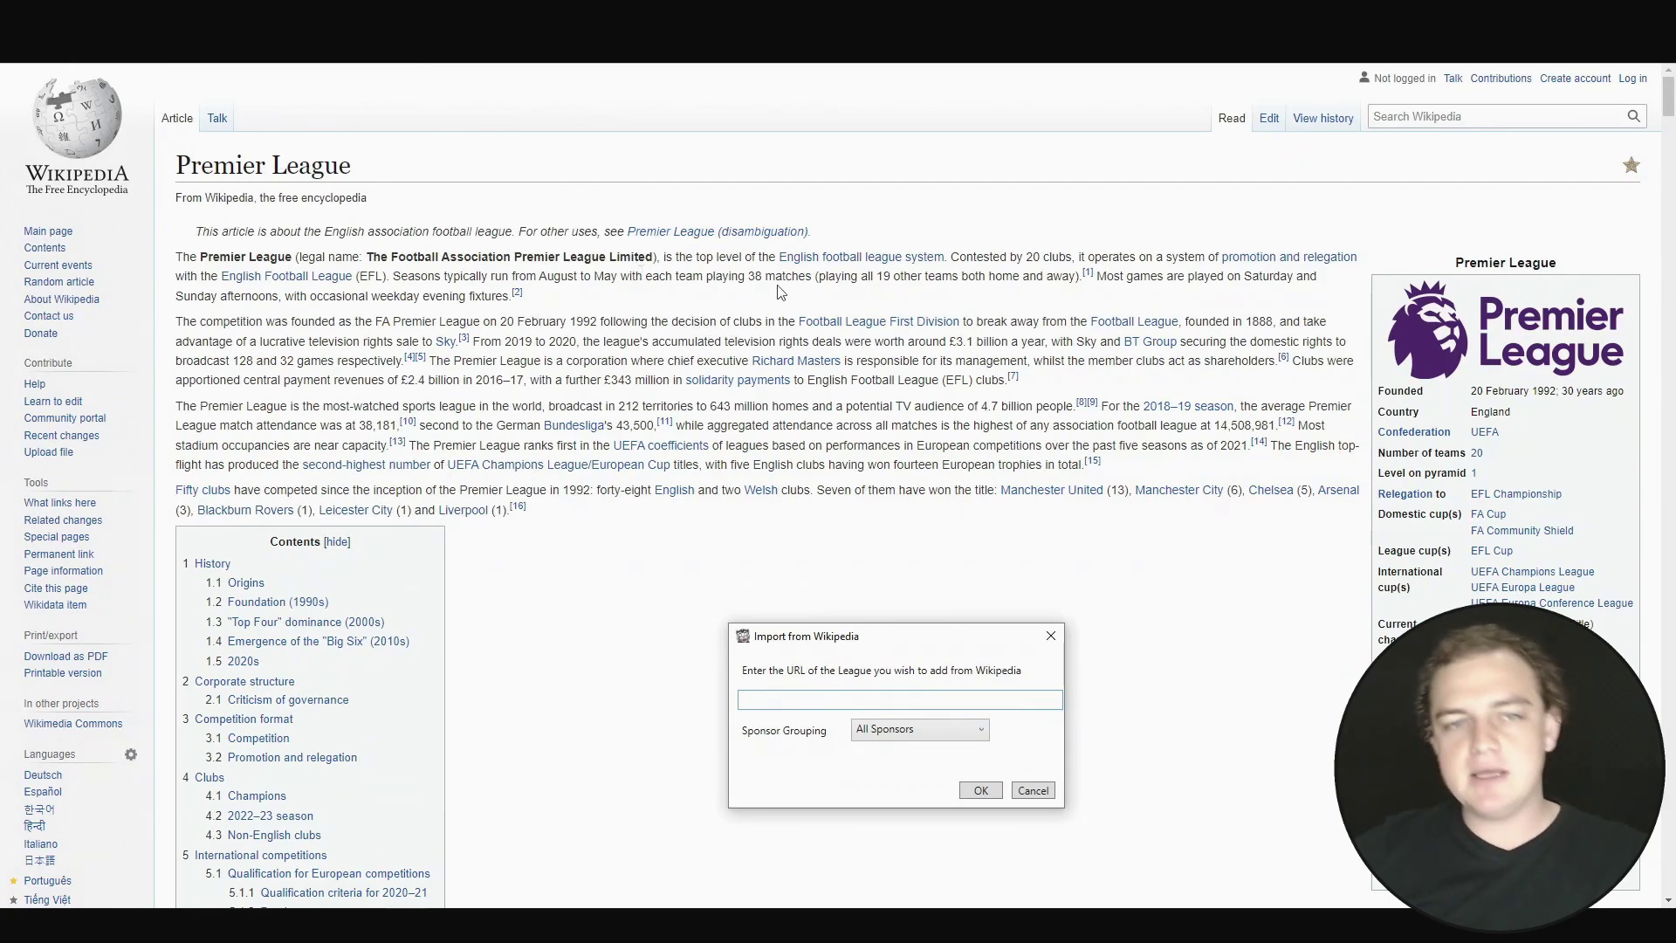
{"action": "left_click", "coordinate": [411, 43]}
{"action": "left_click", "coordinate": [882, 645]}
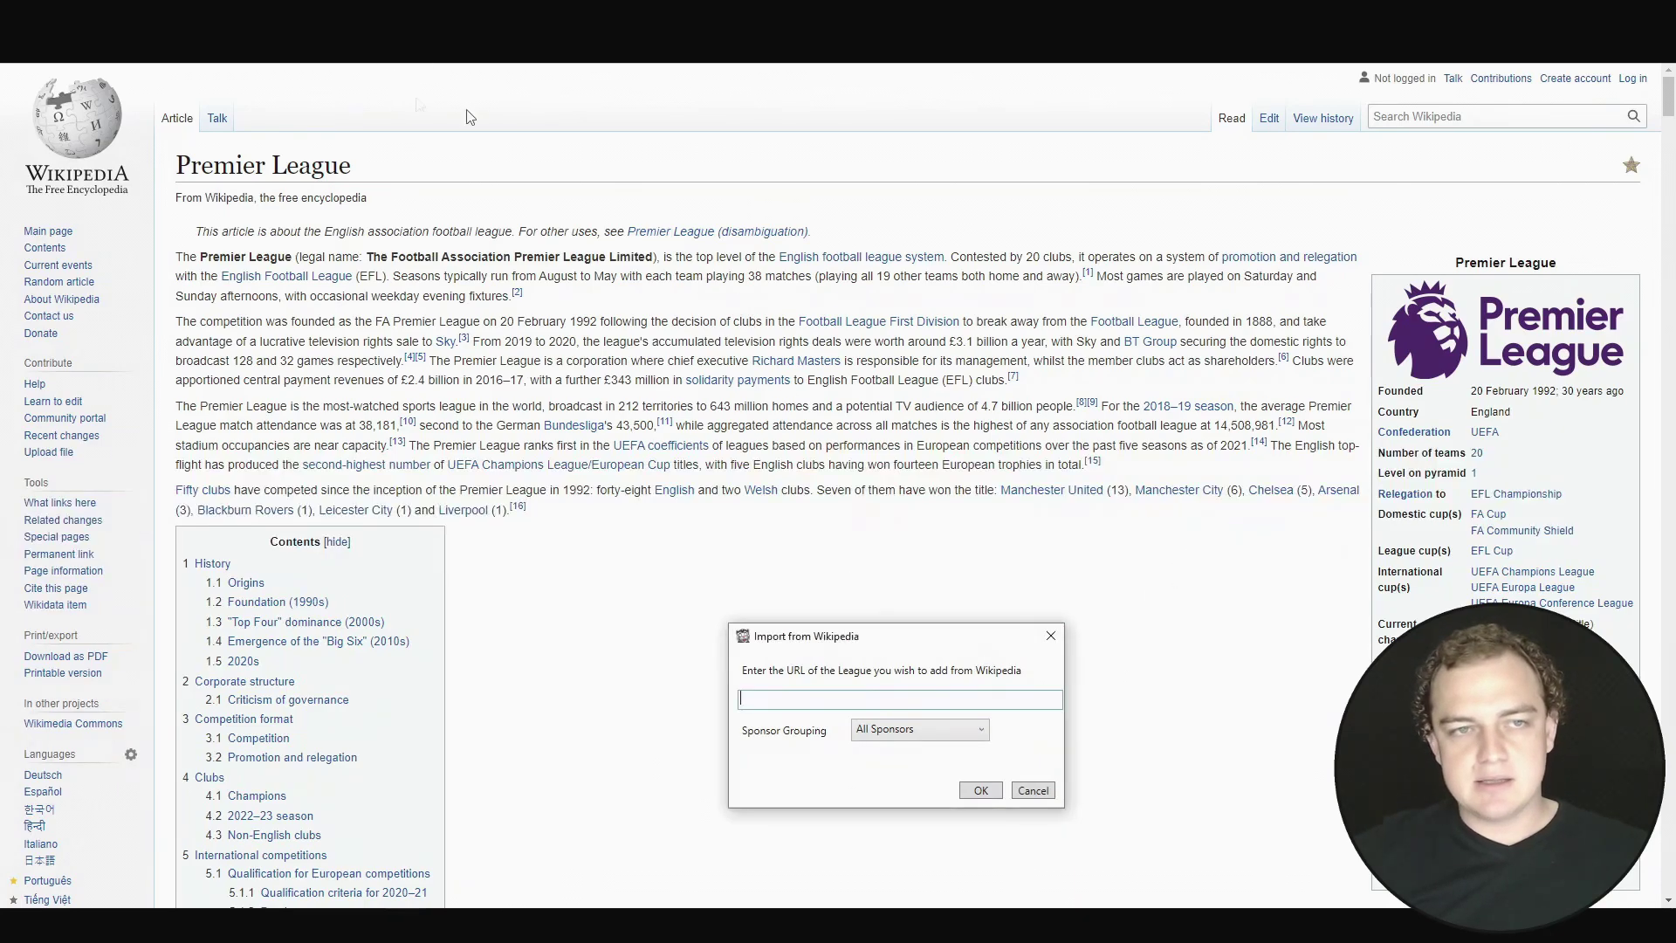
{"action": "type", "text": "https://en.wikipedia.org/wiki/Premier_League"}
Step: Choose All Sponsors as the sponsor grouping and import the Premier League teams
{"action": "left_click_drag", "start_coordinate": [891, 638], "coordinate": [834, 402]}
{"action": "left_click", "coordinate": [878, 497]}
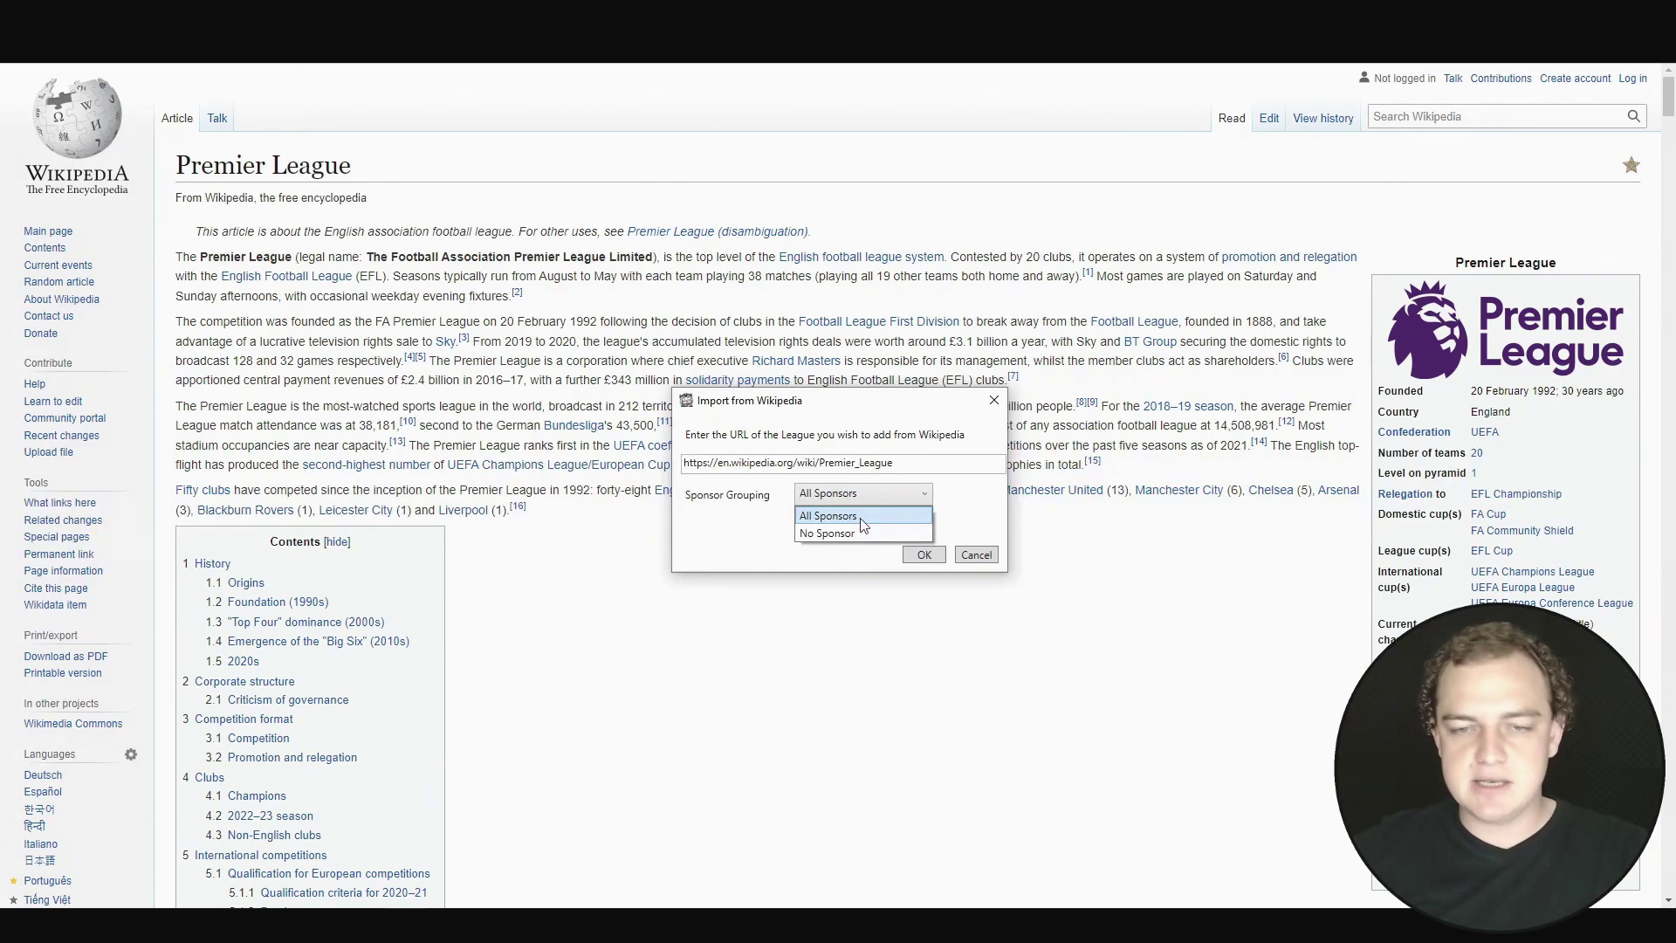
{"action": "left_click", "coordinate": [862, 516]}
{"action": "left_click", "coordinate": [924, 554]}
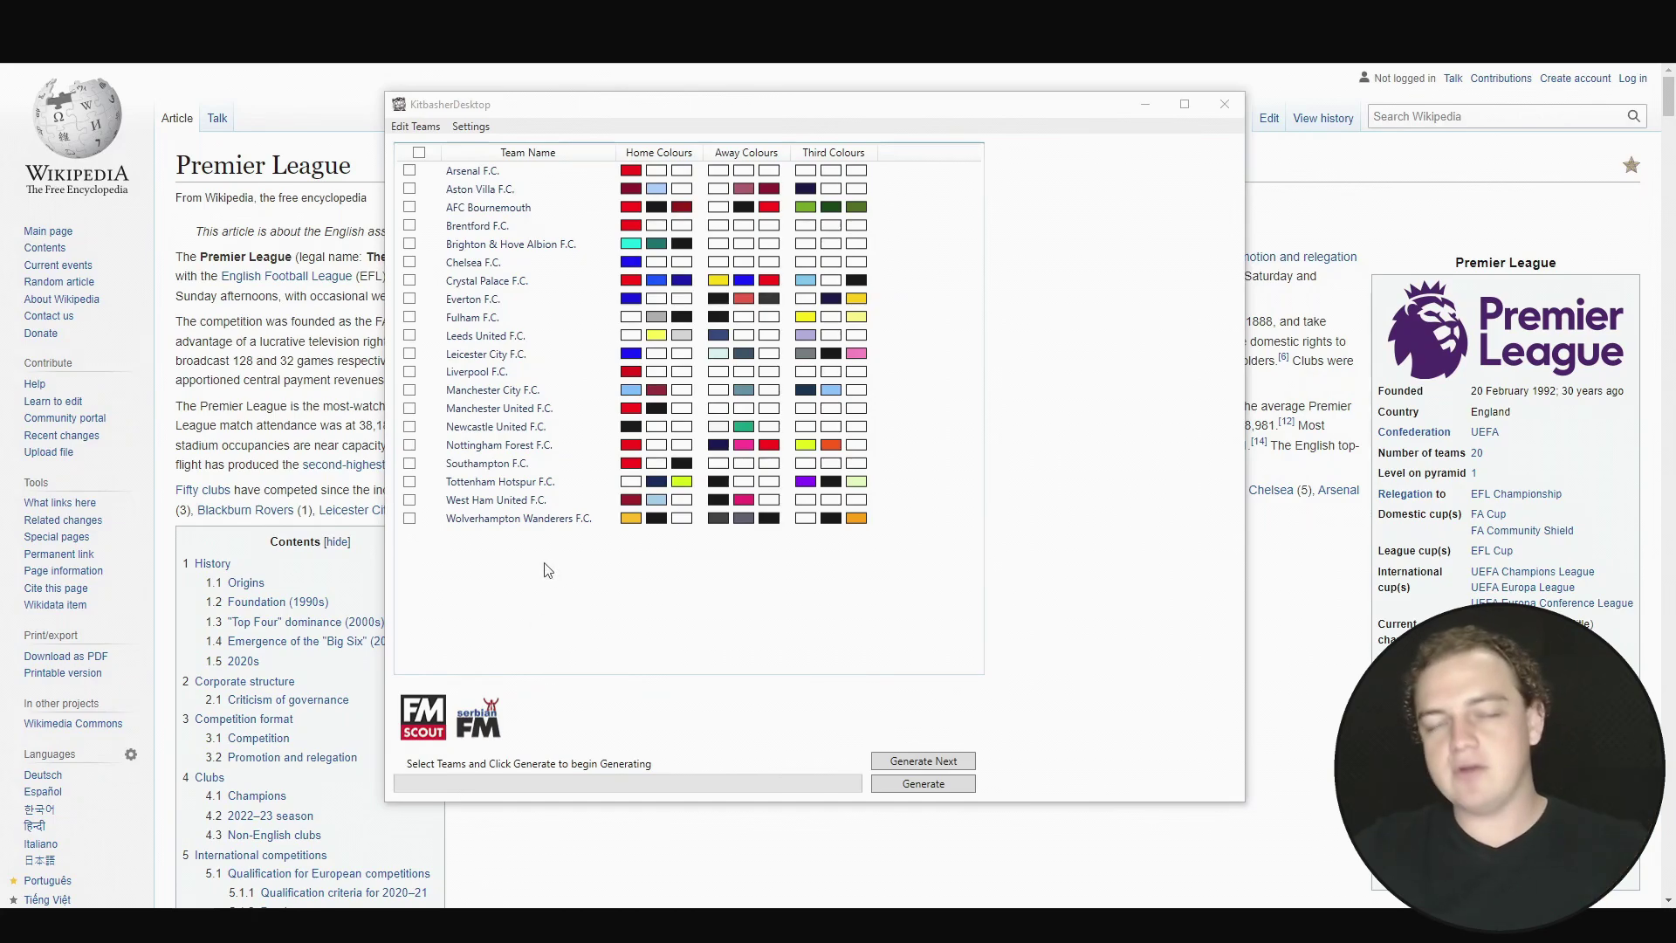
{"action": "left_click", "coordinate": [504, 111]}
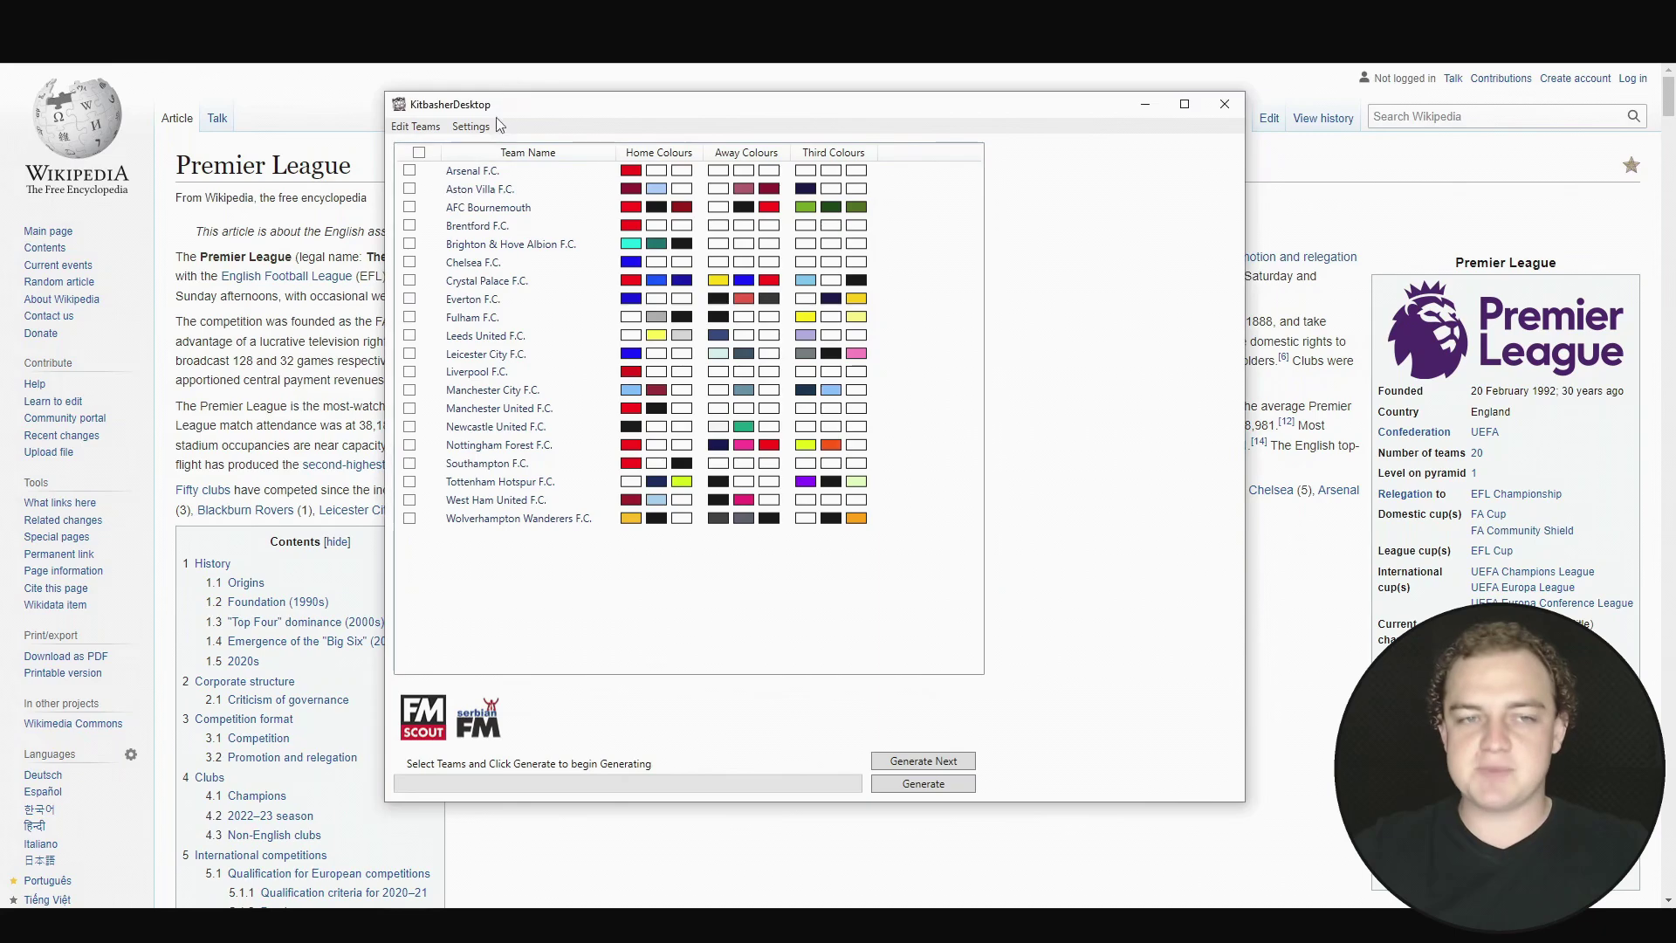